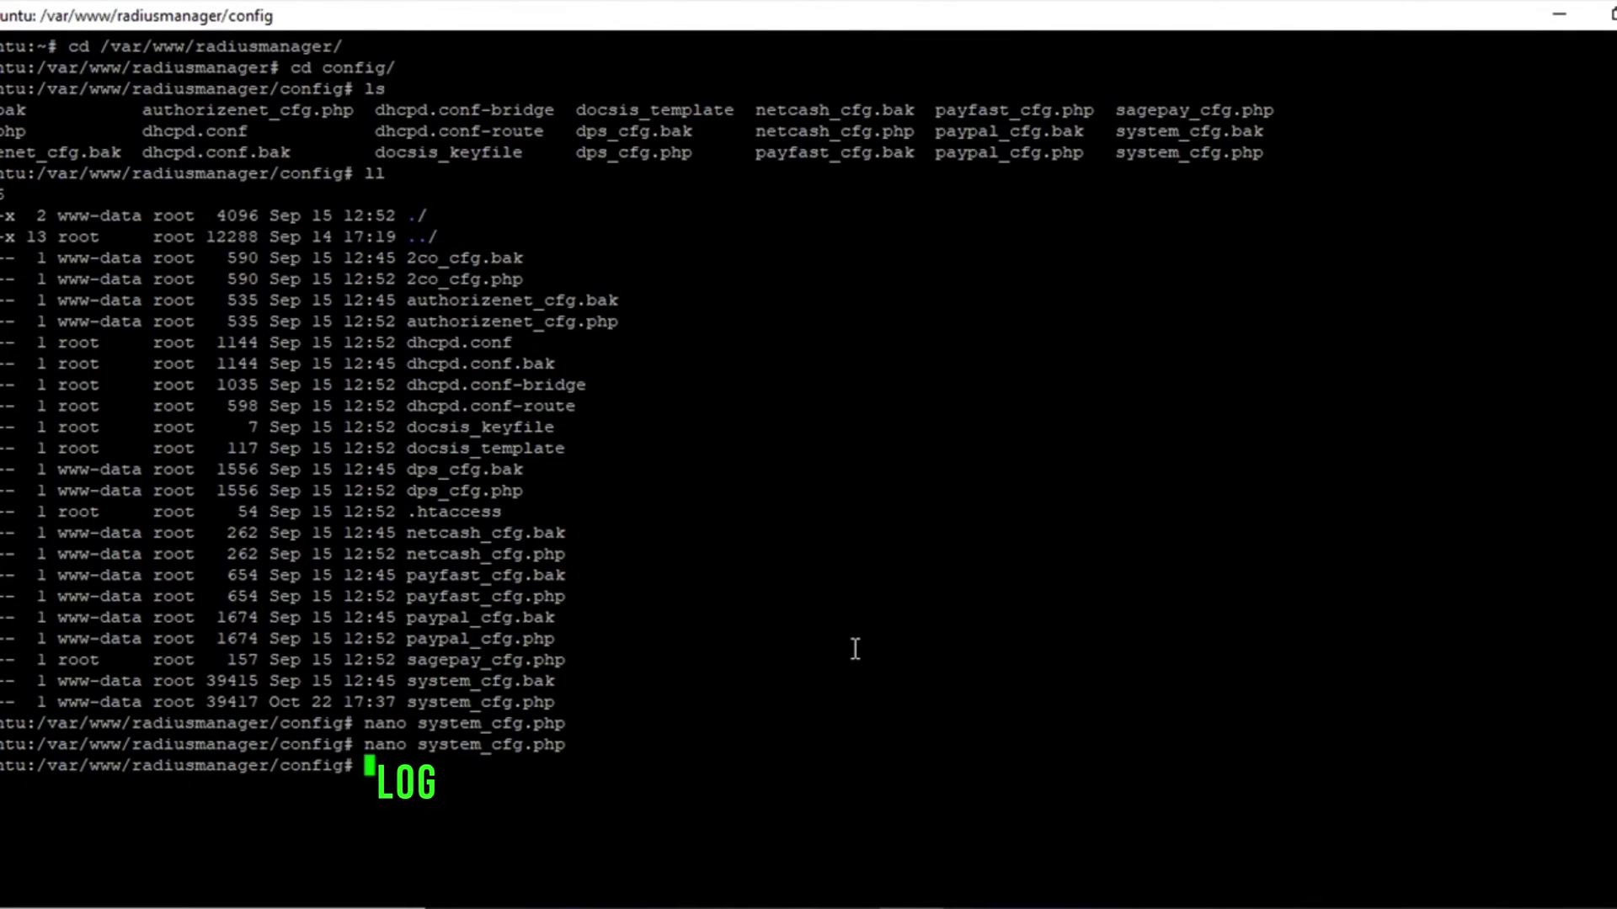
Step: Return the terminal to the home directory on a cleared screen, then select the mkdir /backup line in Word
key("ctrl+l")
type("cd")
key("Return")
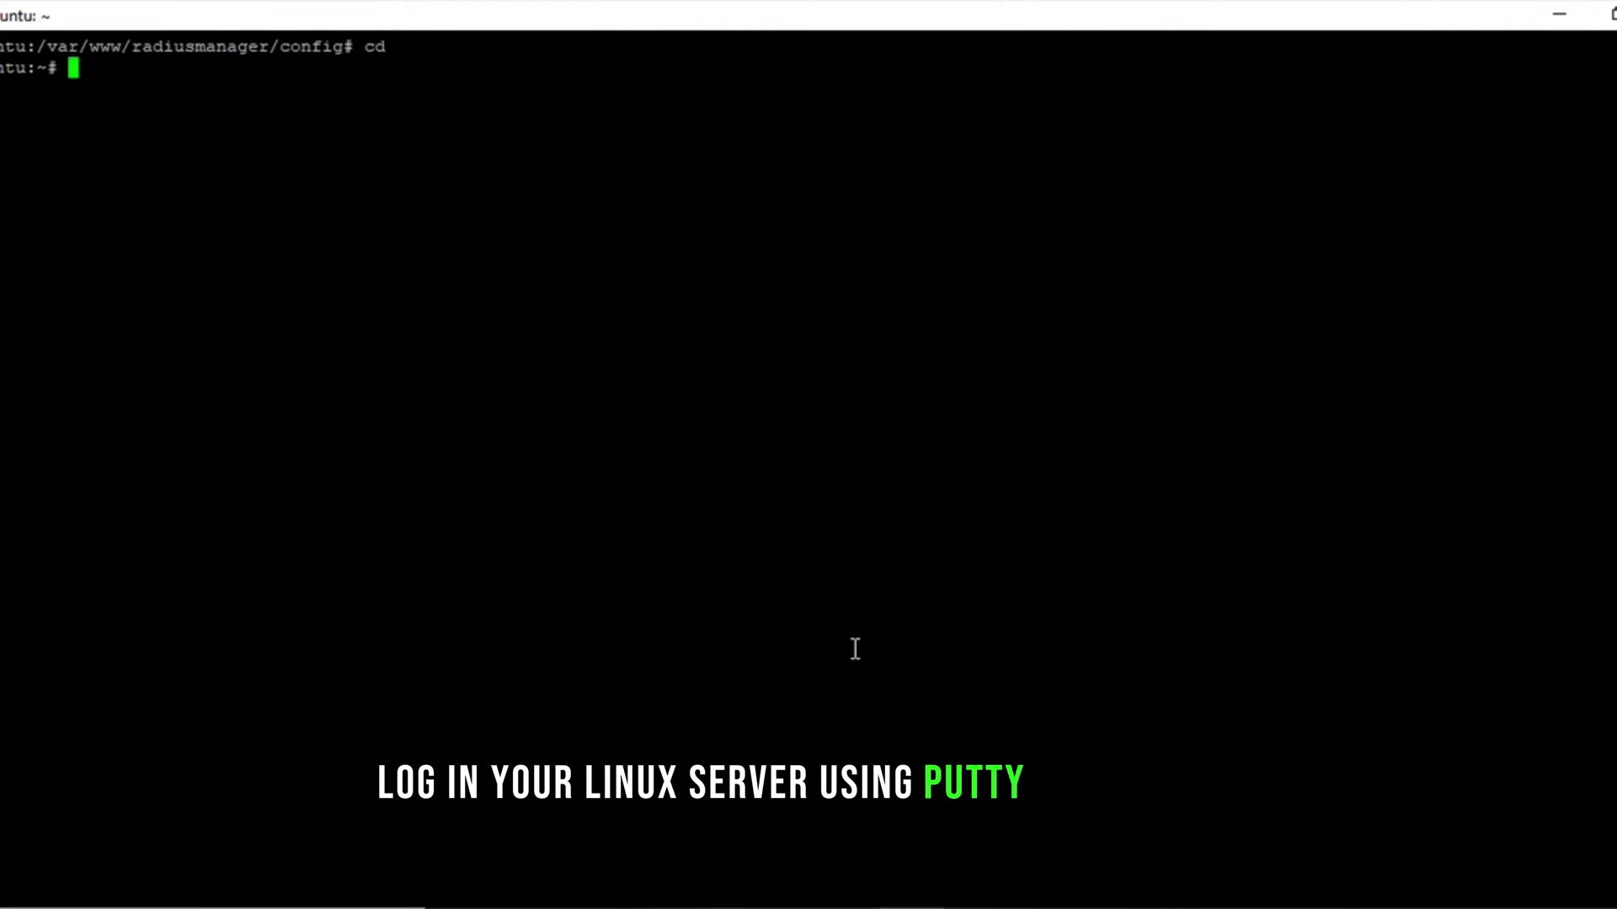
key("ctrl+l")
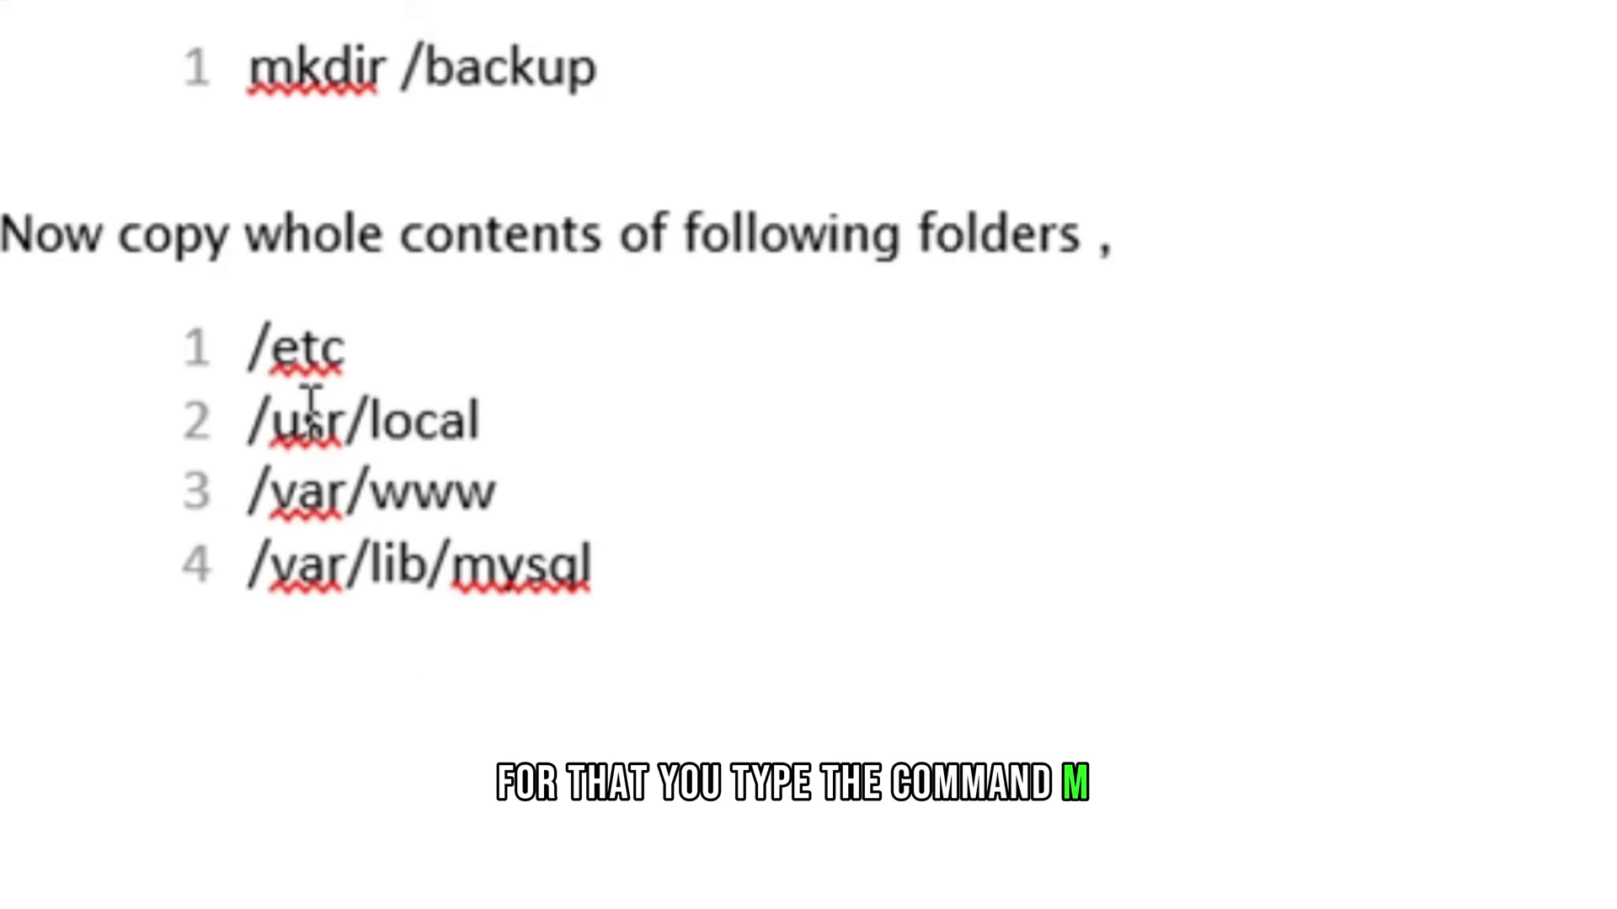
triple_click(261, 76)
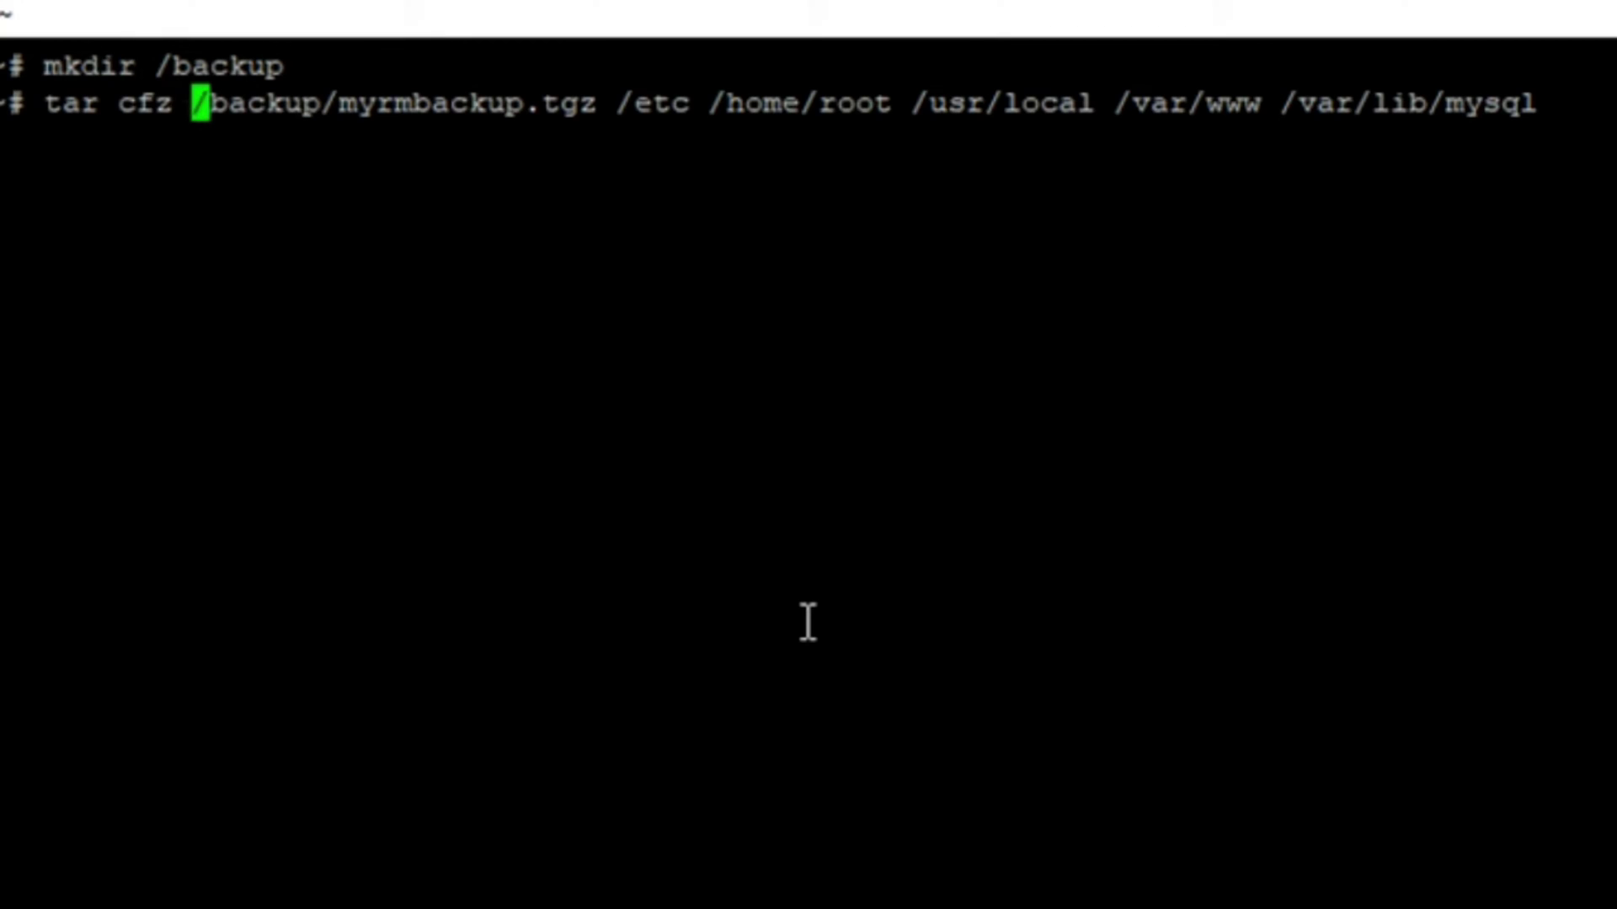
Step: Rename the tar archive from myrmbackup.tgz to talha.tgz and run the backup command
key("Right")
key("Right")
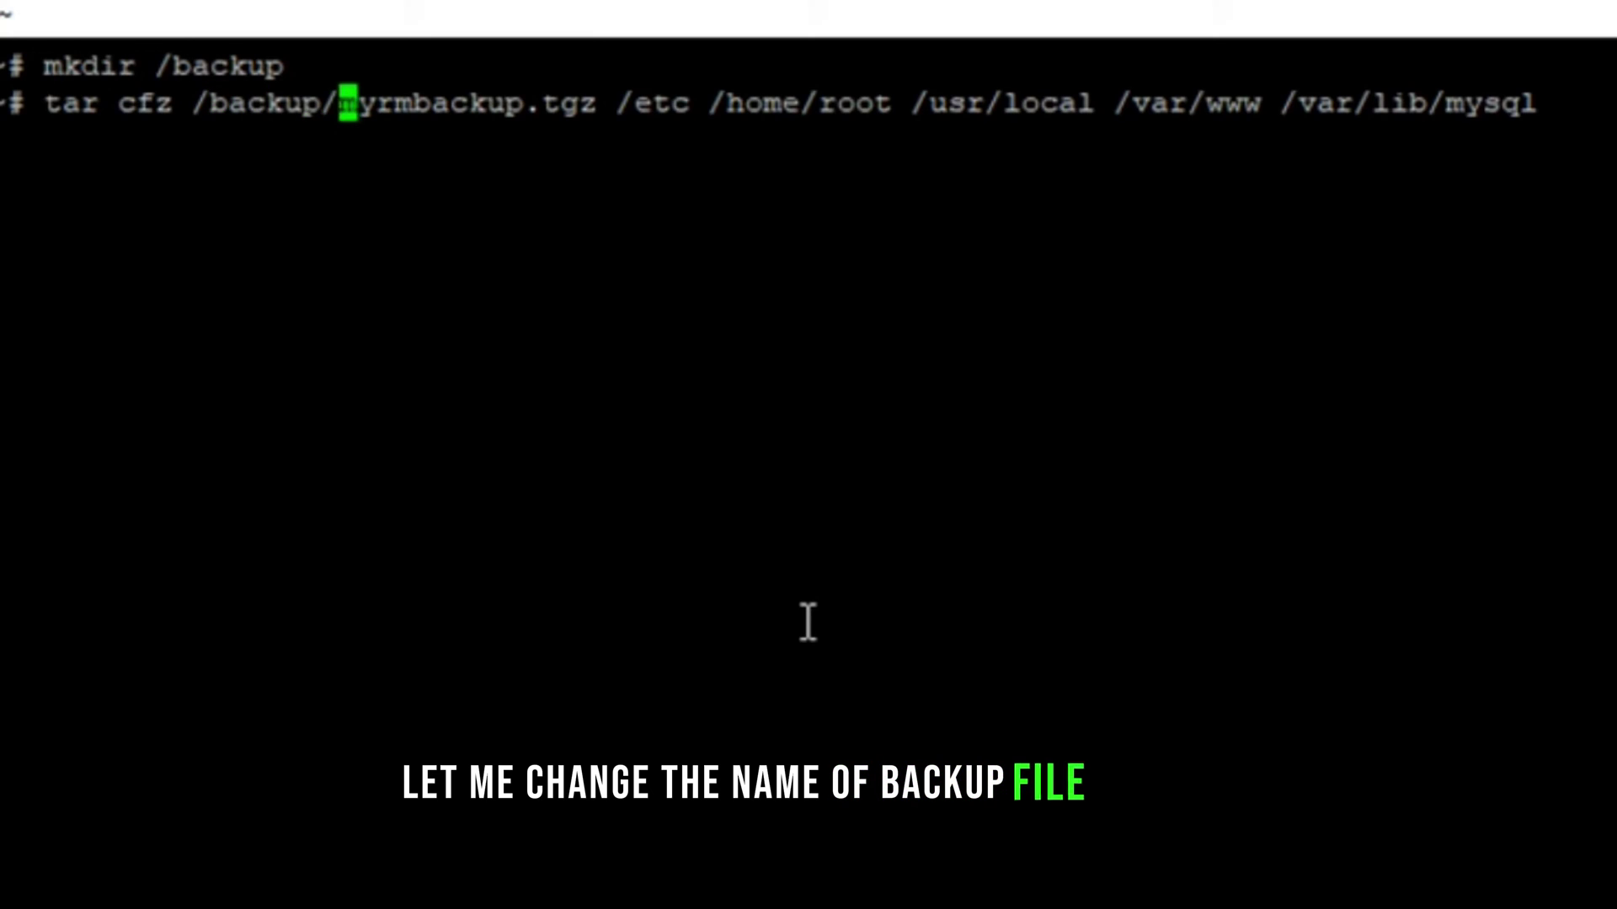
key("Right")
key("Right")
key("Right")
key("Right")
key("Right")
key("Right")
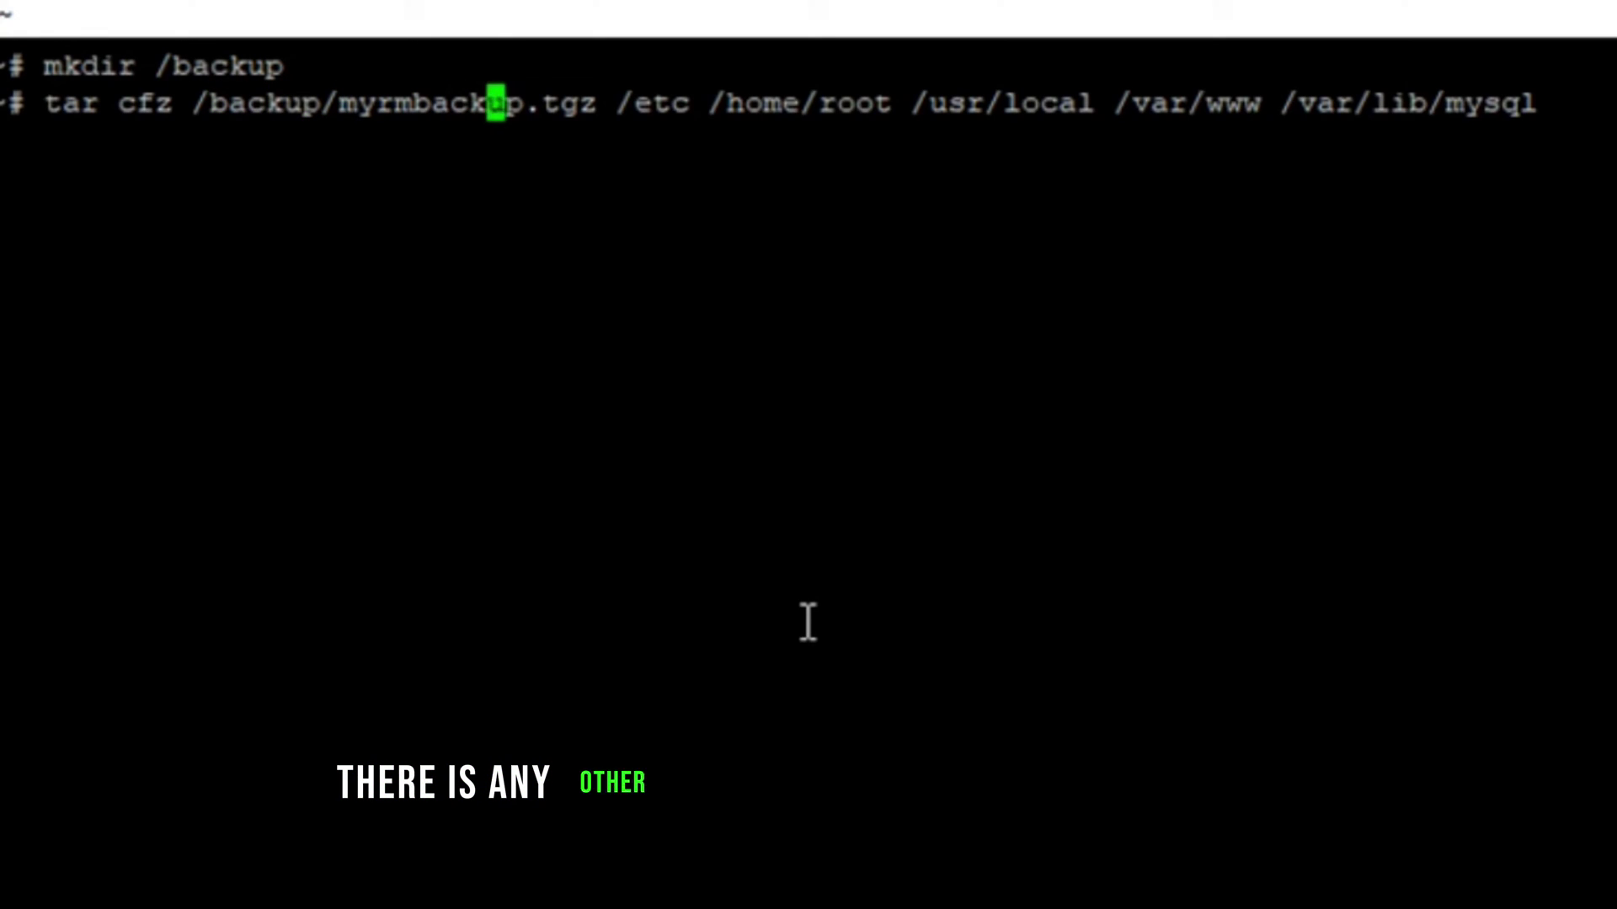
key("Right")
key("BackSpace")
key("BackSpace")
key("BackSpace")
key("BackSpace")
key("BackSpace")
key("BackSpace")
key("BackSpace")
key("BackSpace")
key("BackSpace")
key("BackSpace")
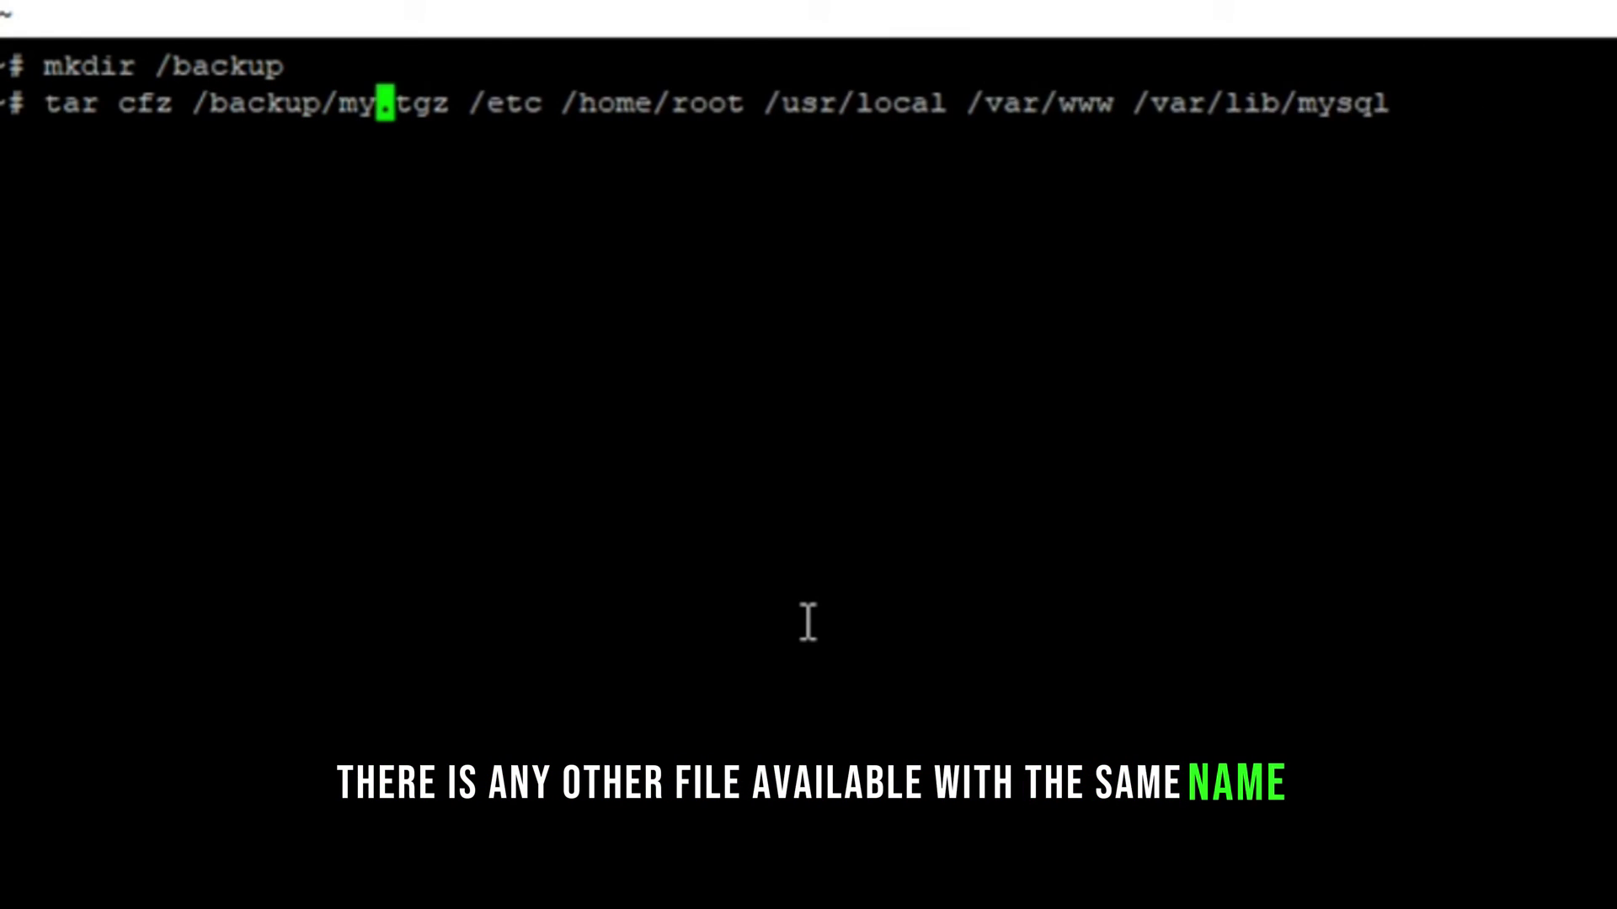
type("talha")
key("Right")
key("Right")
key("Right")
key("Right")
key("Right")
key("Right")
key("Right")
key("Right")
key("Right")
key("Right")
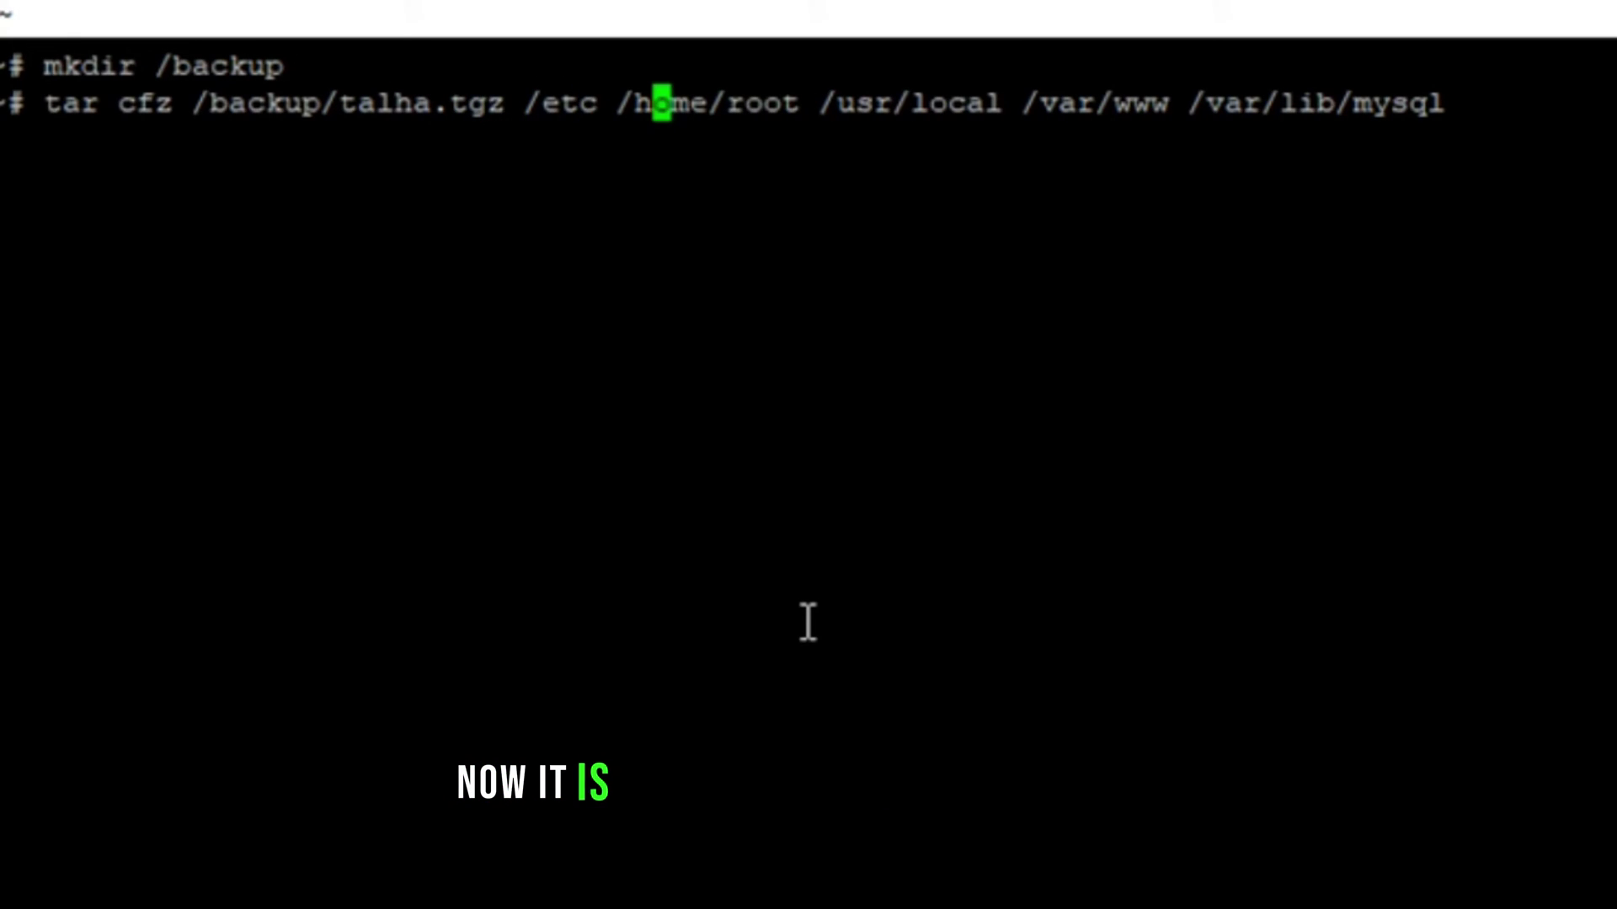
key("Left")
key("Left")
key("Left")
key("Left")
key("Return")
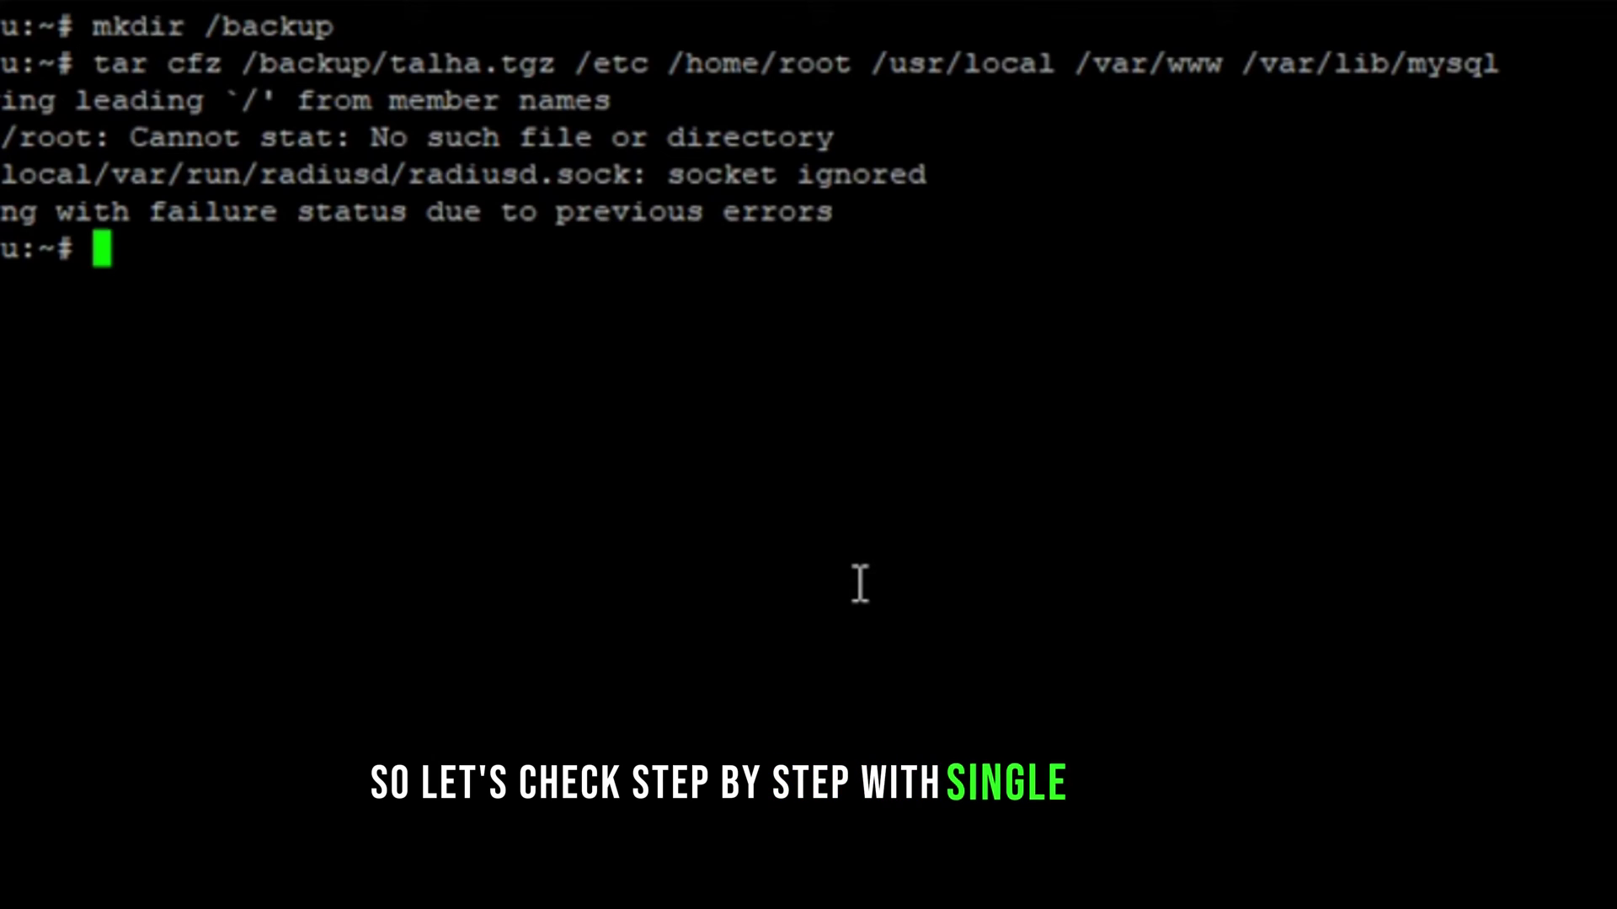
Step: Test the tar command on /etc alone, then with /home/root added
key("Up")
key("BackSpace")
key("BackSpace")
key("BackSpace")
key("BackSpace")
key("BackSpace")
key("BackSpace")
key("BackSpace")
key("BackSpace")
key("BackSpace")
key("BackSpace")
key("BackSpace")
key("BackSpace")
key("BackSpace")
key("BackSpace")
key("BackSpace")
key("BackSpace")
key("BackSpace")
key("BackSpace")
key("BackSpace")
key("BackSpace")
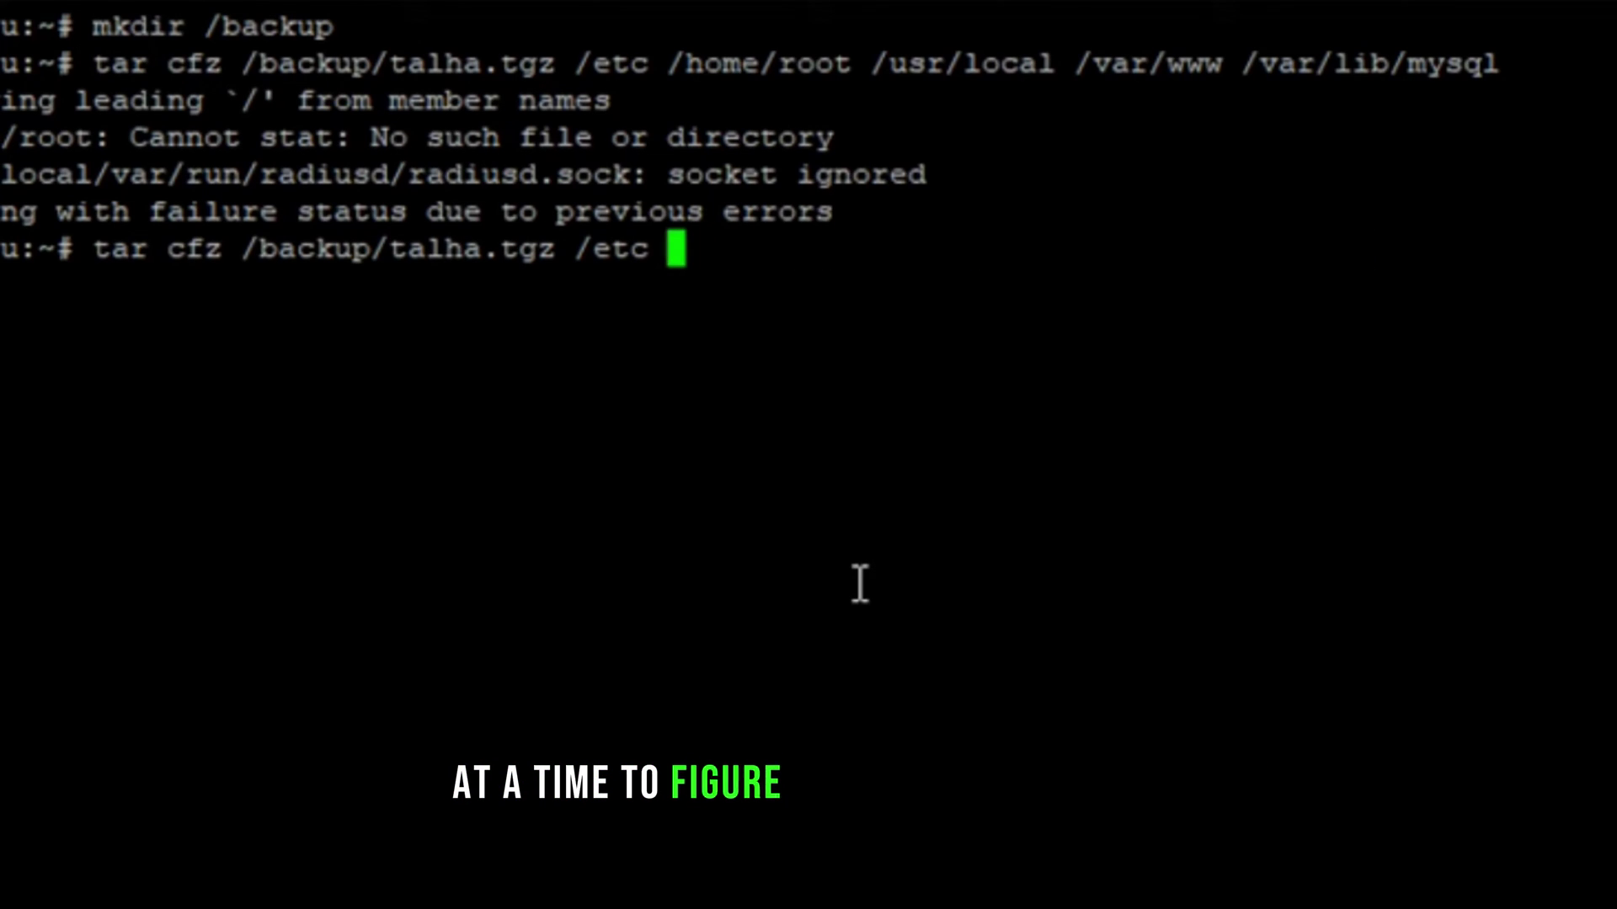
key("Return")
key("Up")
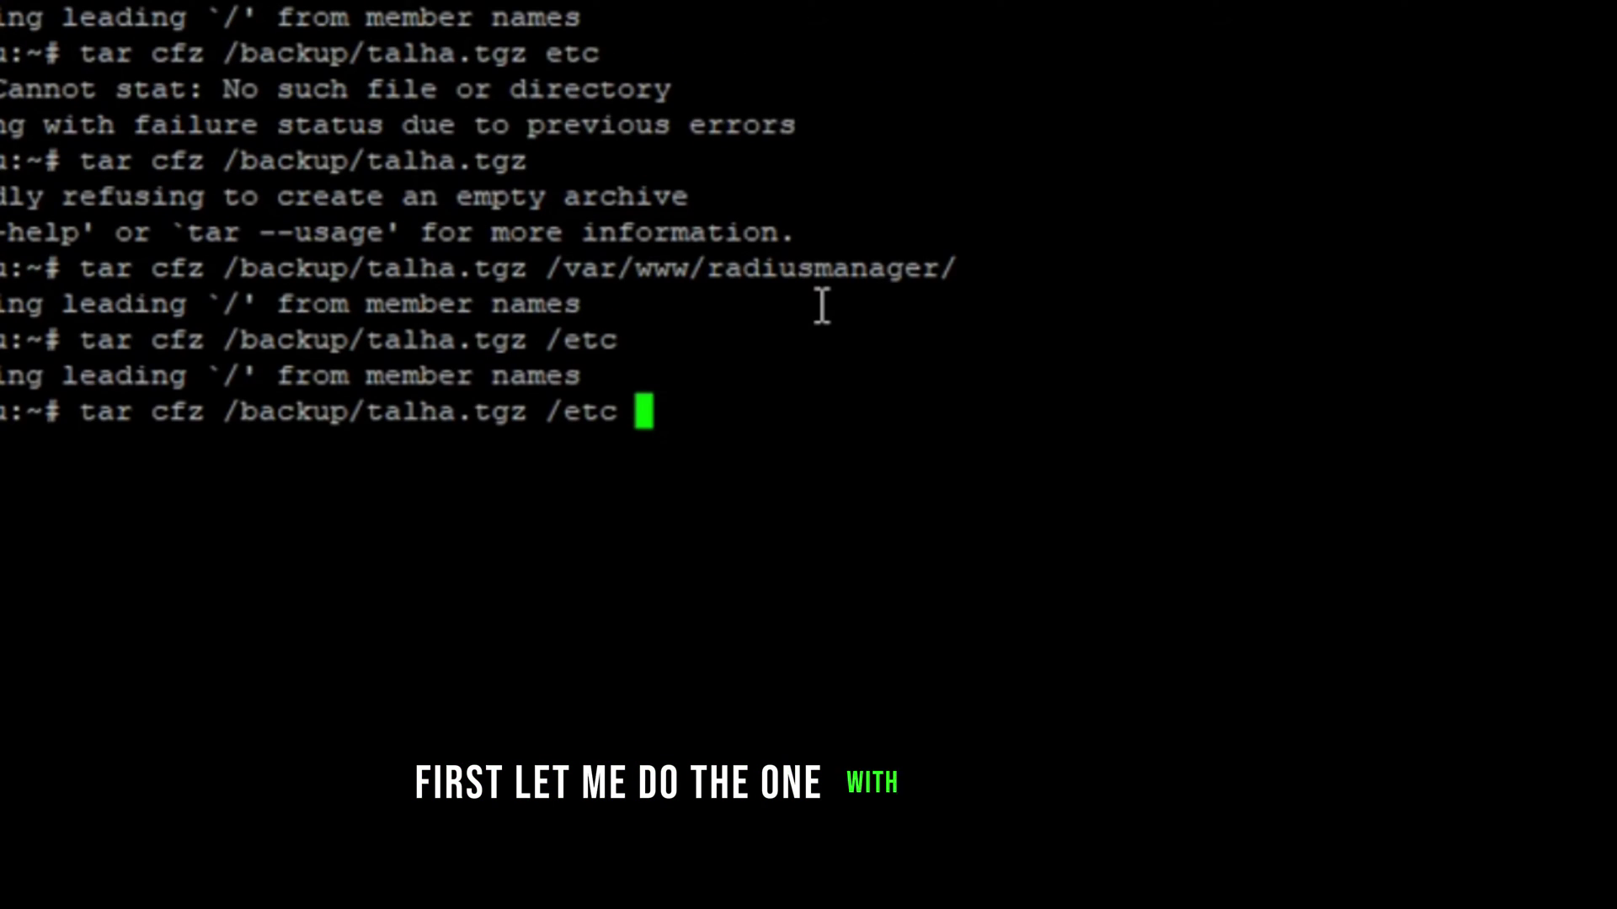
type("home/ro")
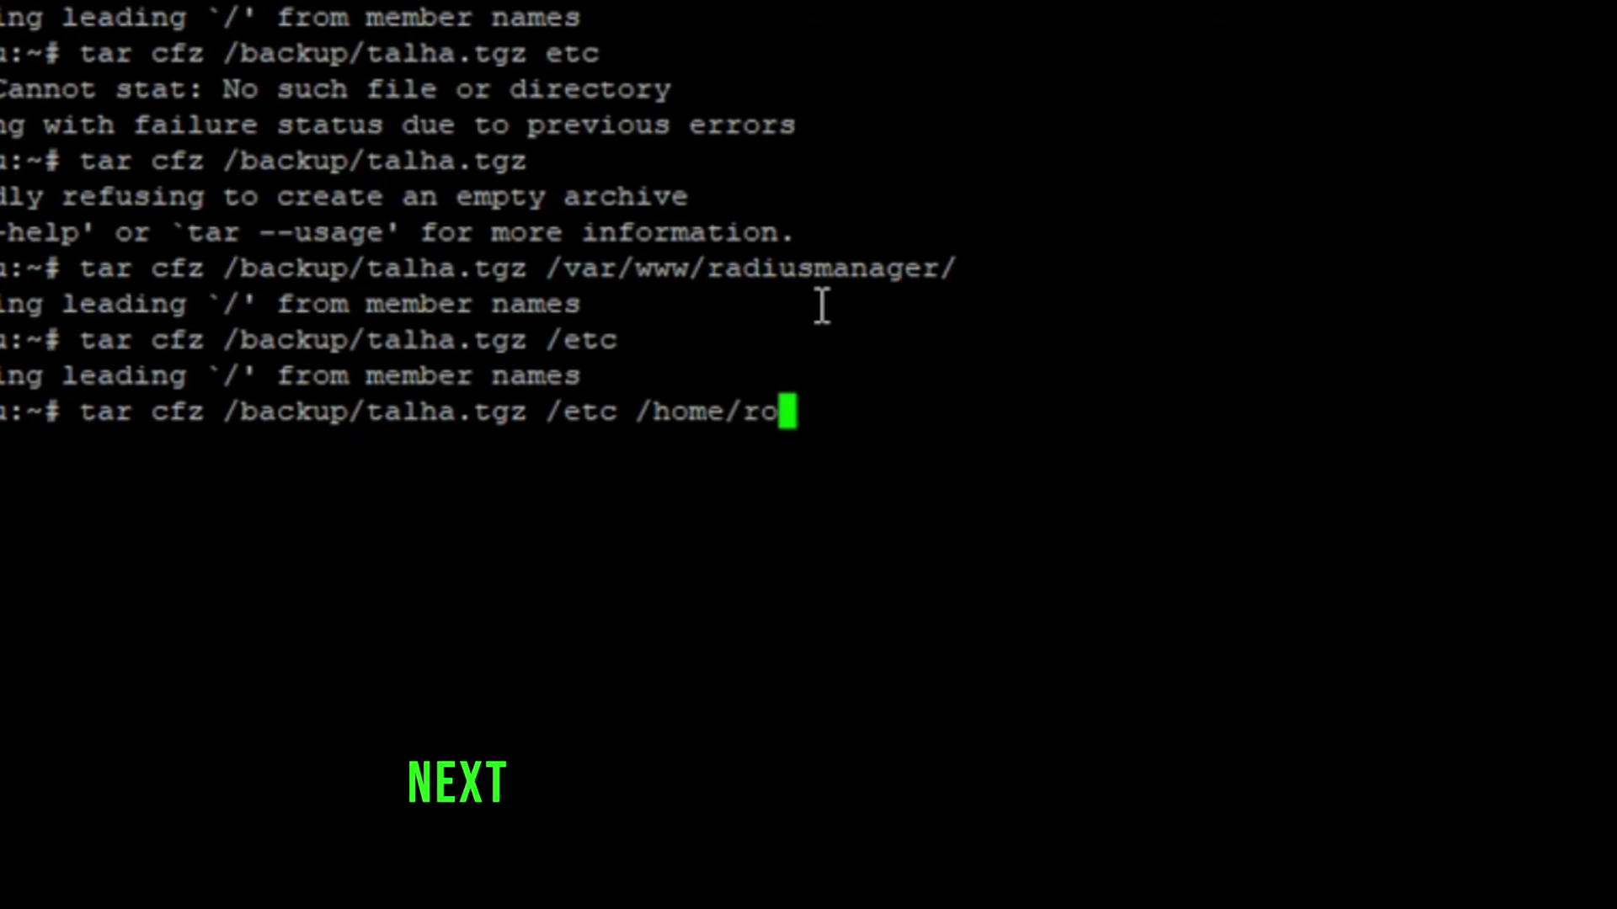
type("ot")
key("Return")
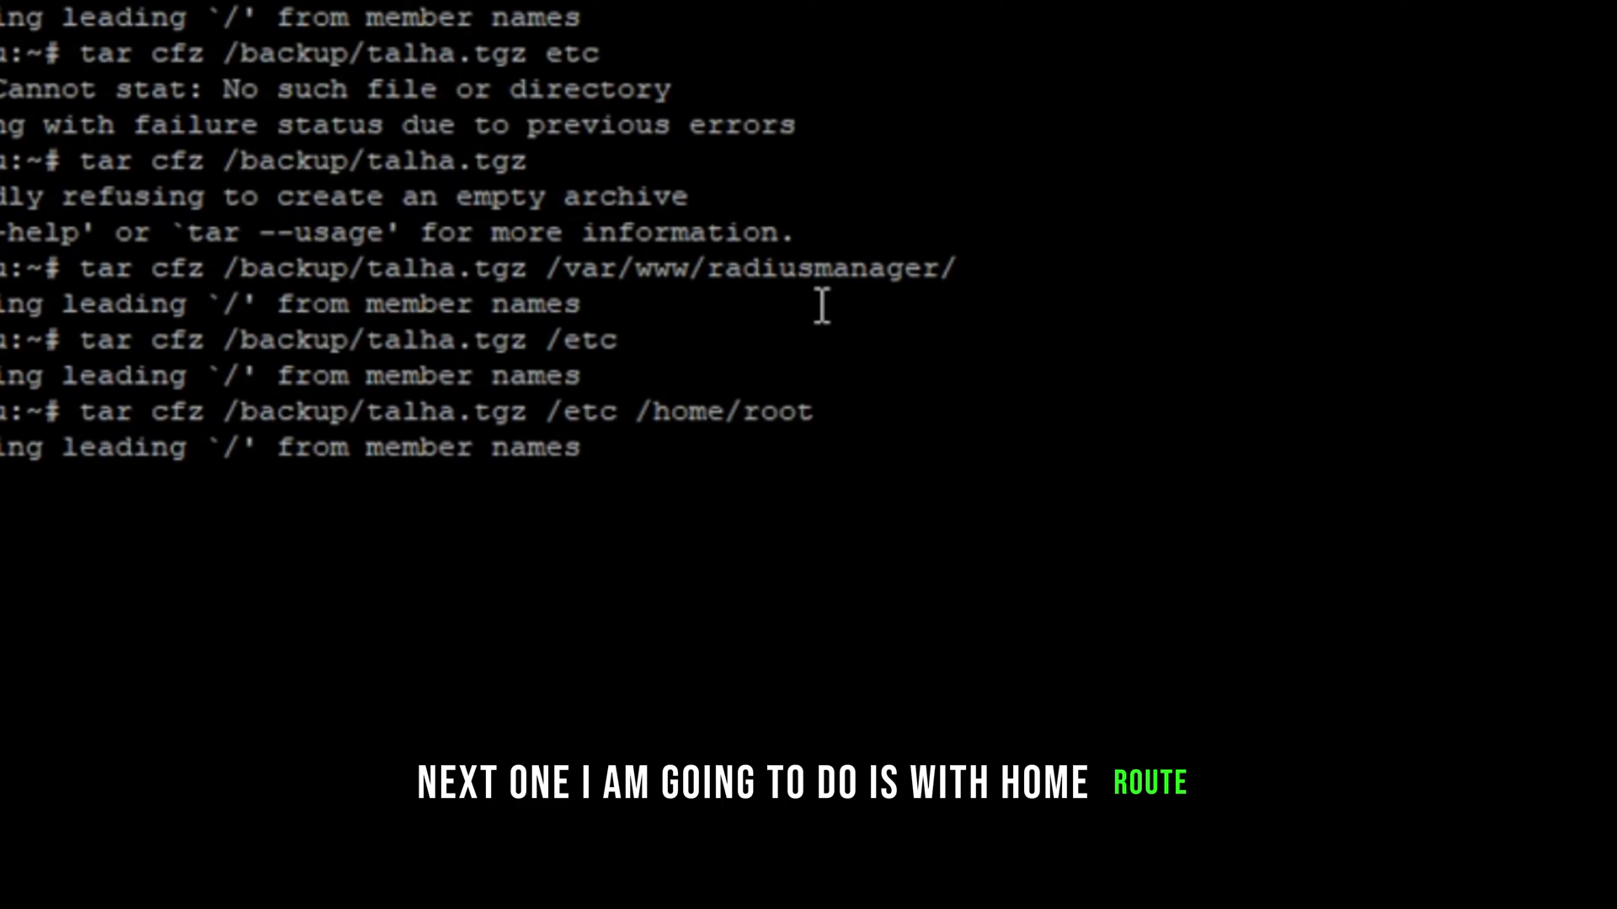
Step: Drop /home/root from the full tar command and rerun it into /backup/talha.tgz
key("Up")
key("Up")
key("Up")
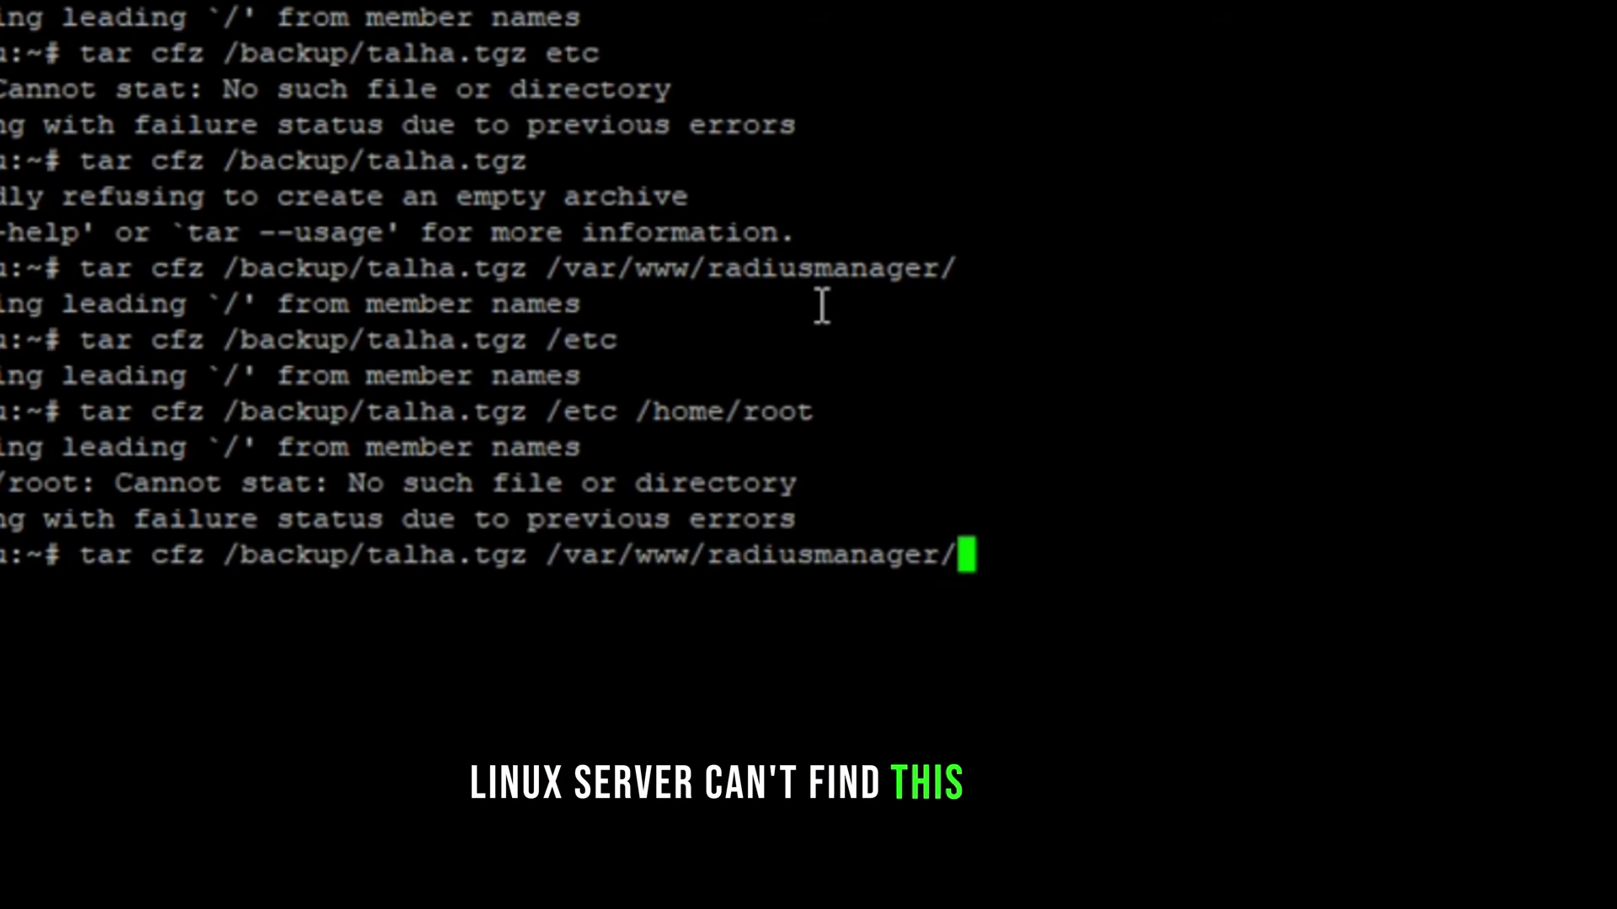
key("Up")
key("Up")
key("Up")
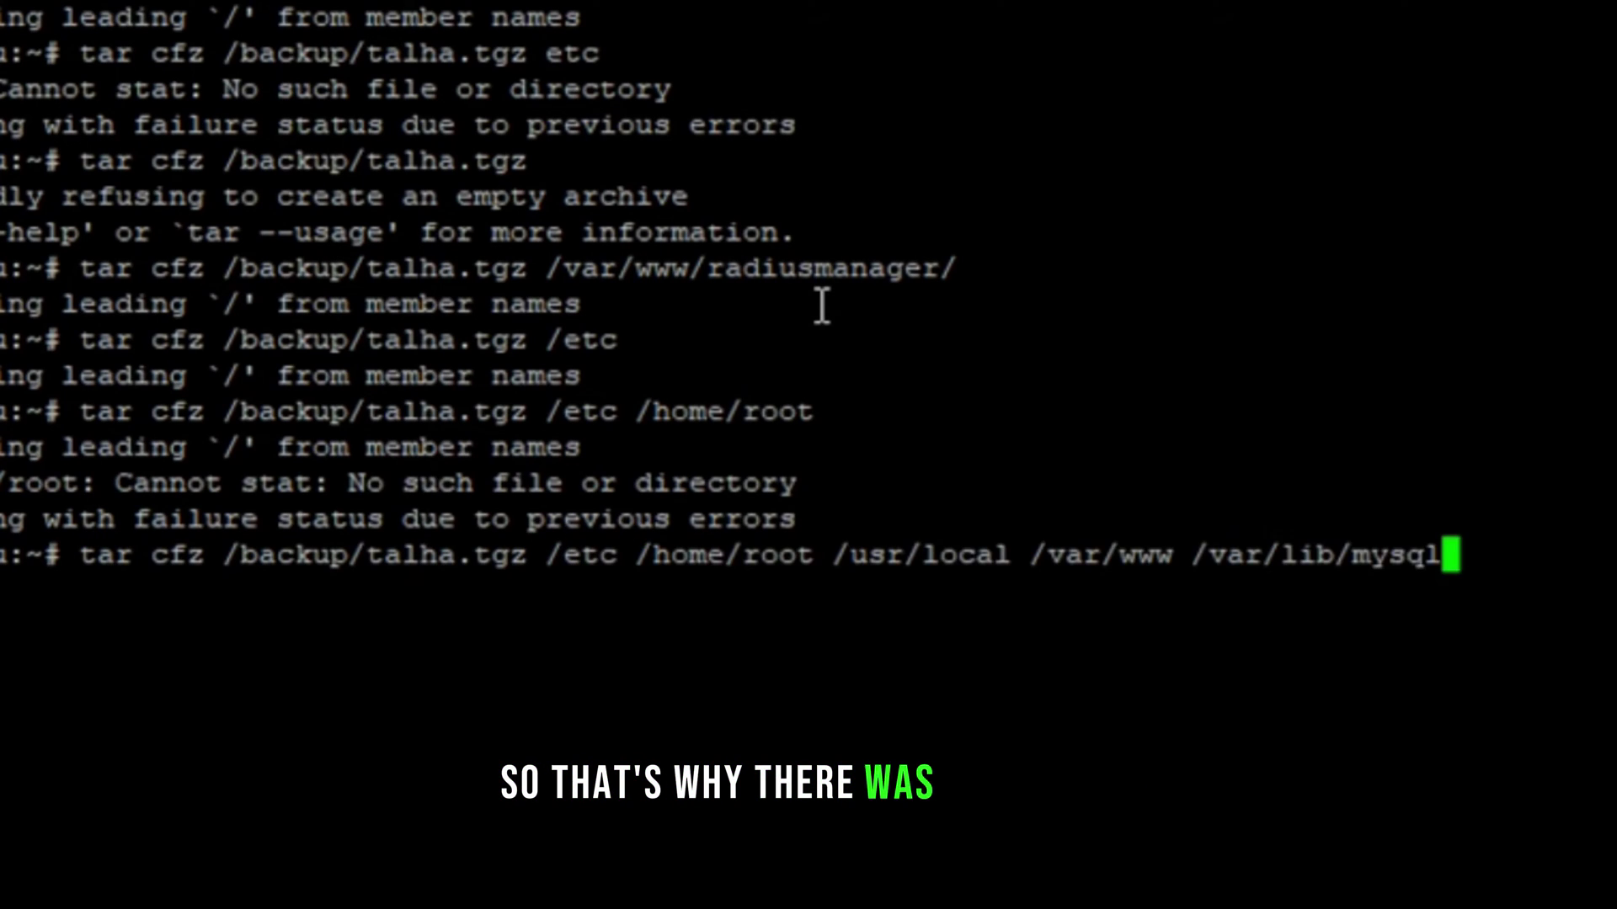
key("Left")
key("Left")
key("Left")
key("Left")
key("Left")
key("Left")
key("Left")
key("Left")
key("Left")
key("Left")
key("Left")
key("Left")
key("Left")
key("Left")
key("Left")
key("Left")
key("Left")
key("Left")
key("Left")
key("Left")
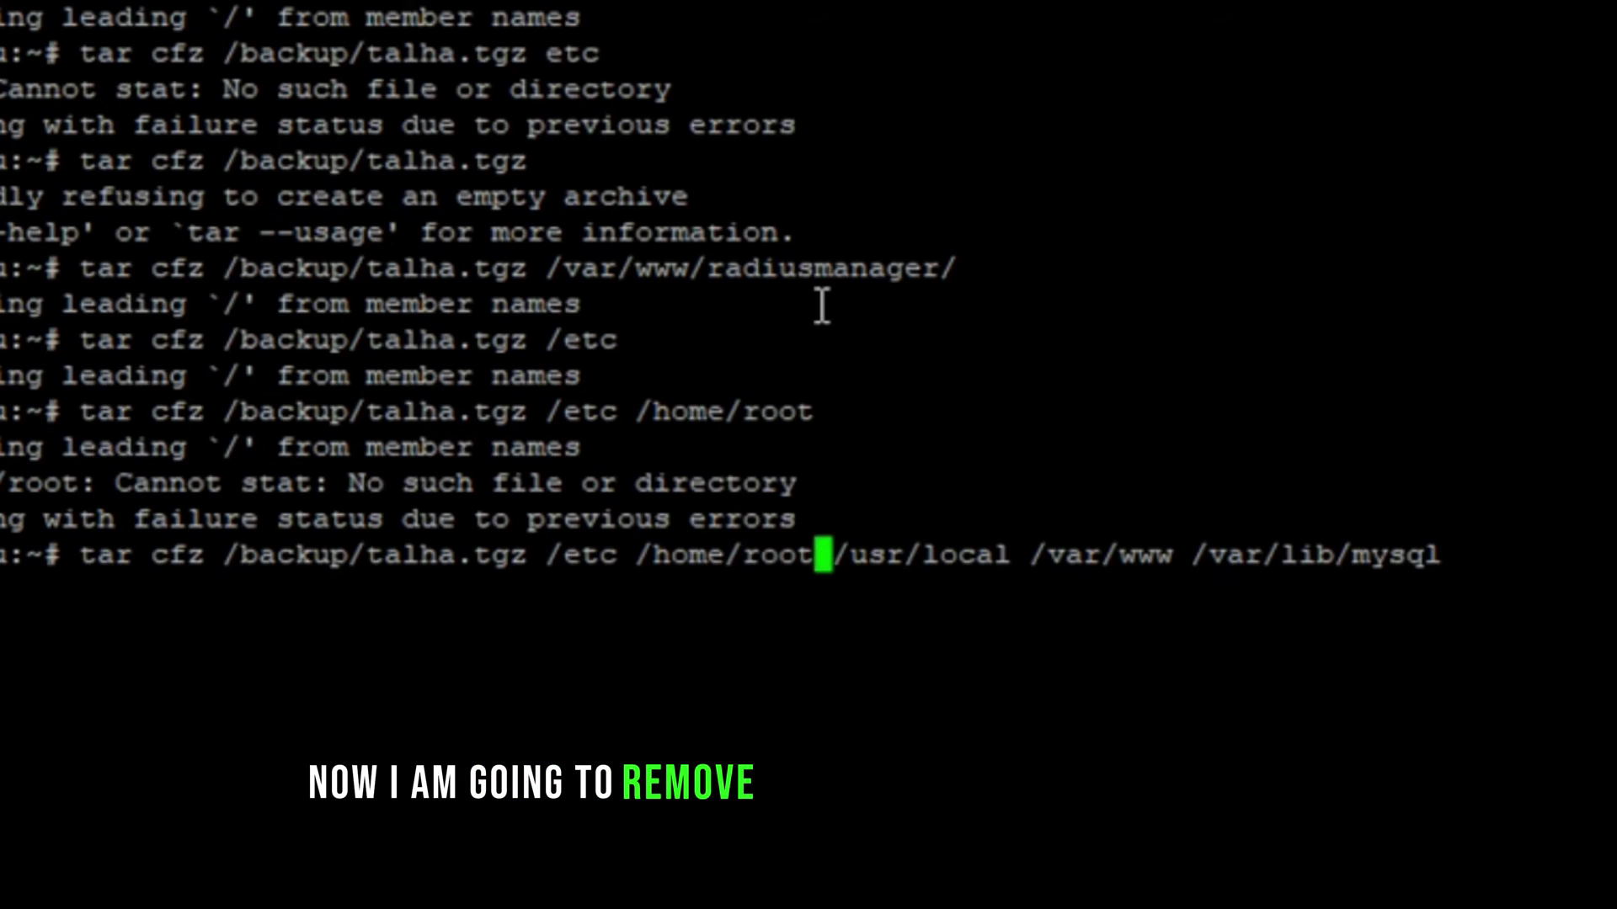
key("BackSpace")
key("BackSpace")
key("BackSpace")
key("BackSpace")
key("BackSpace")
key("BackSpace")
key("BackSpace")
key("BackSpace")
key("BackSpace")
key("BackSpace")
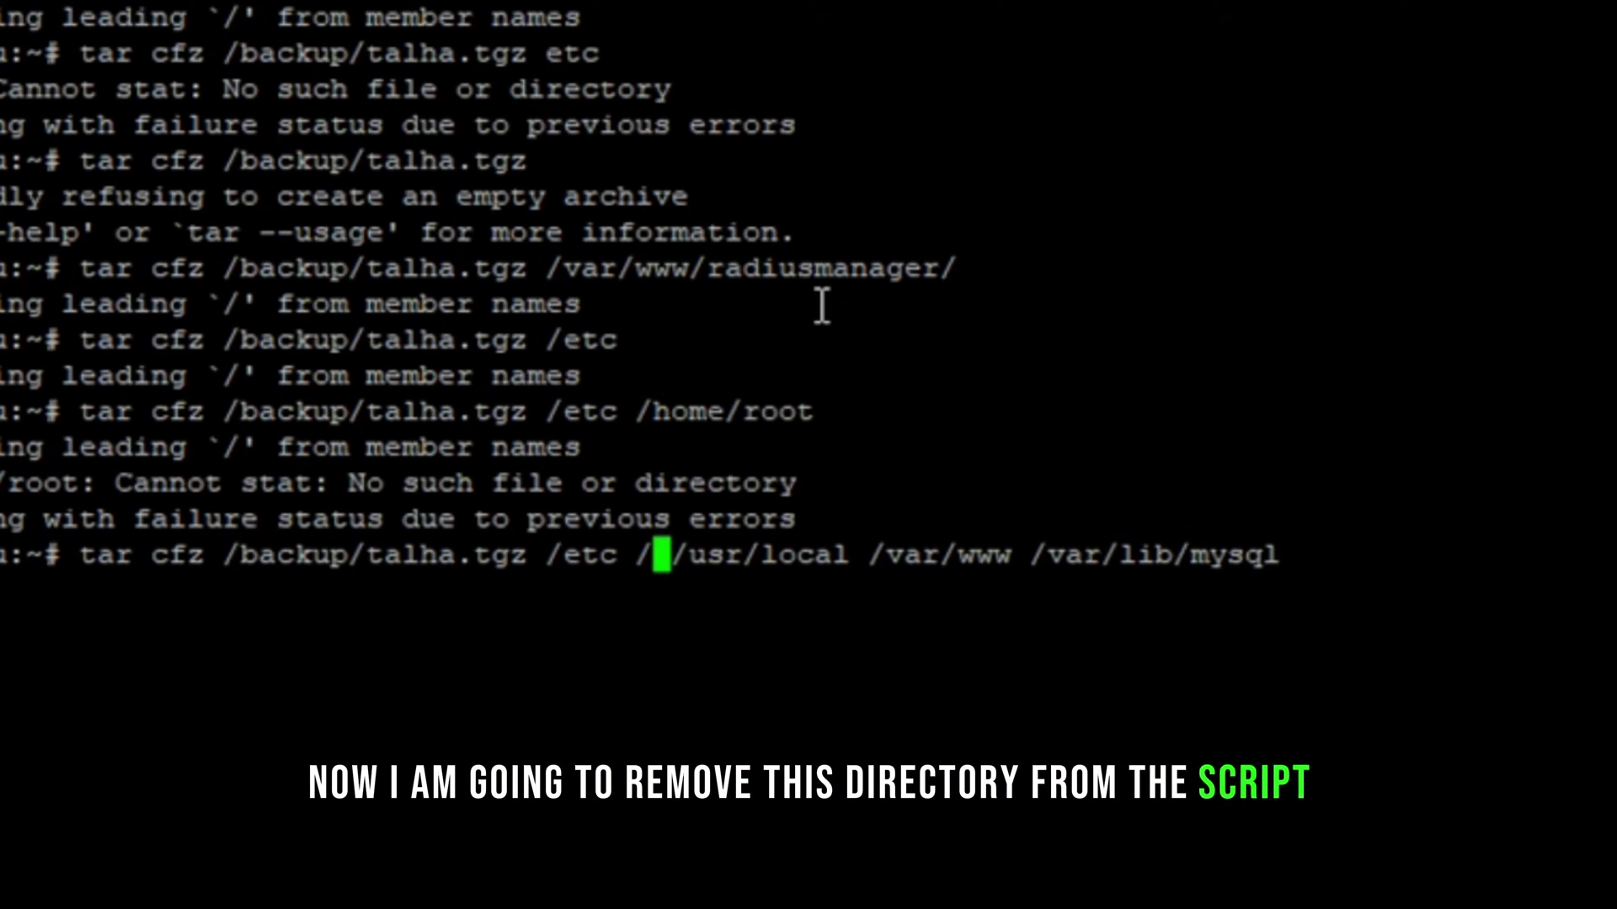
key("BackSpace")
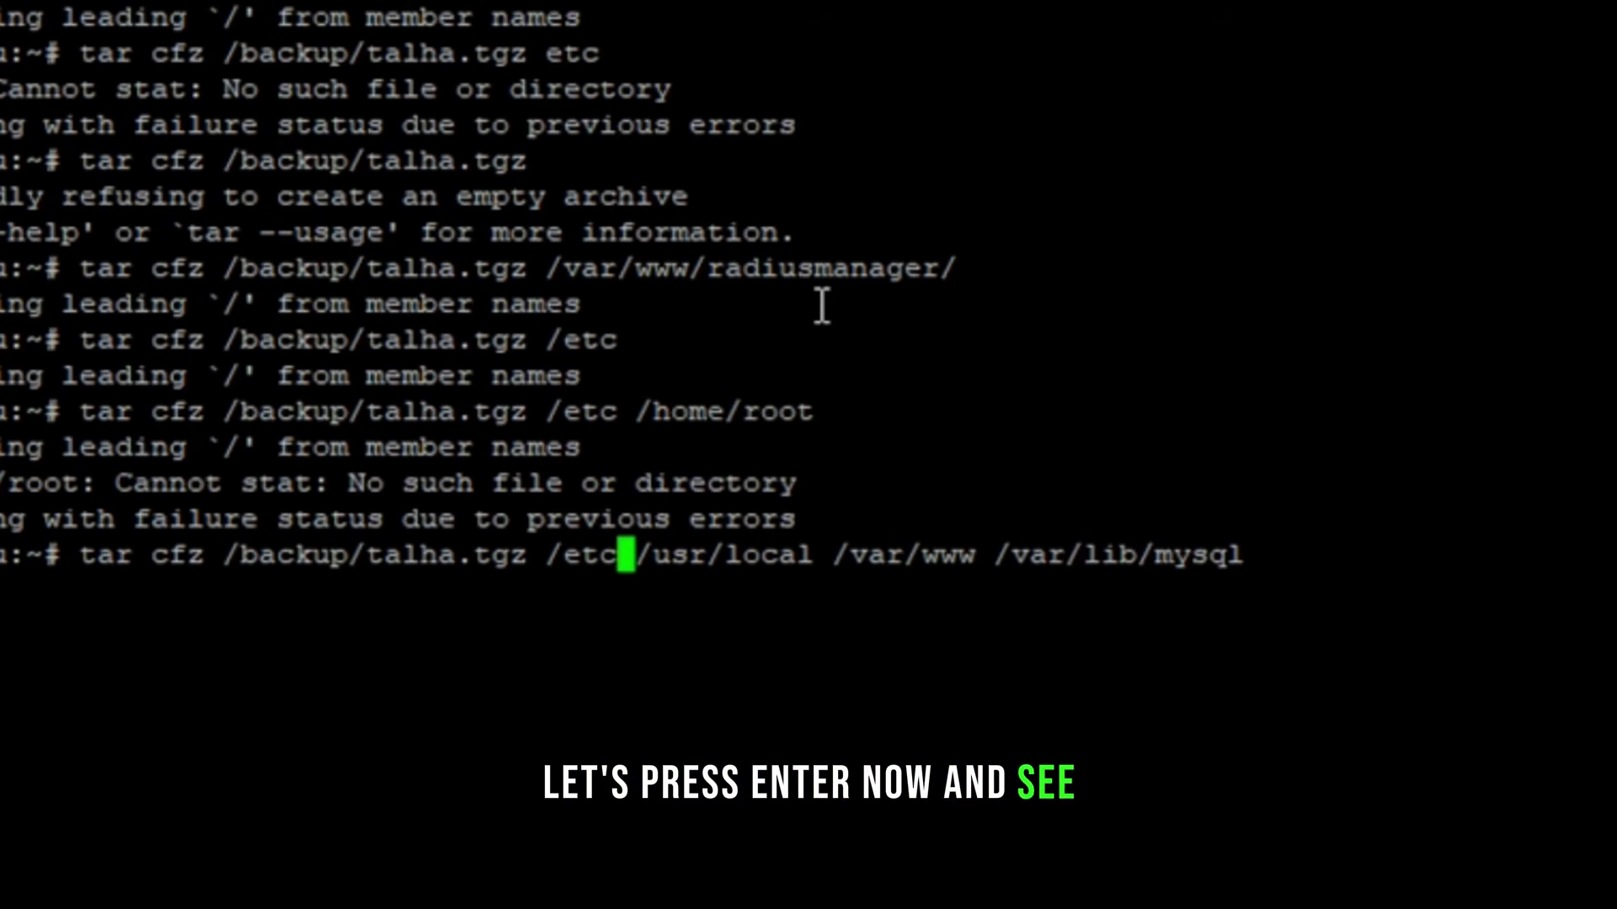
key("Return")
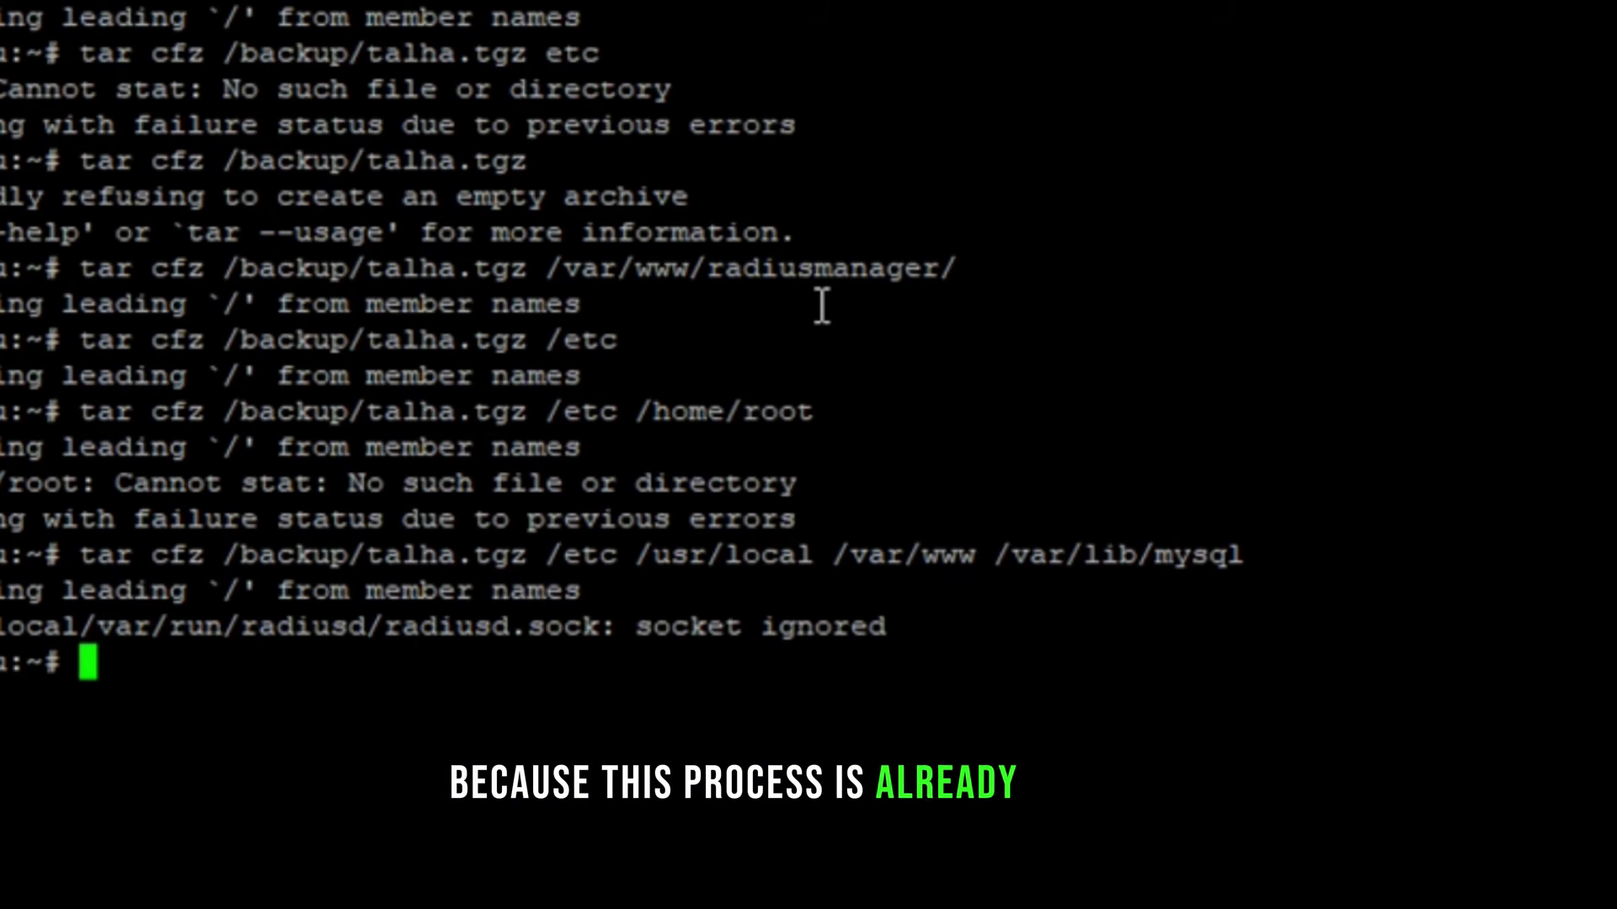
Step: Enter /backup and list it with ls, ll and ll -h, confirming talha.tgz is 18M
type("cd")
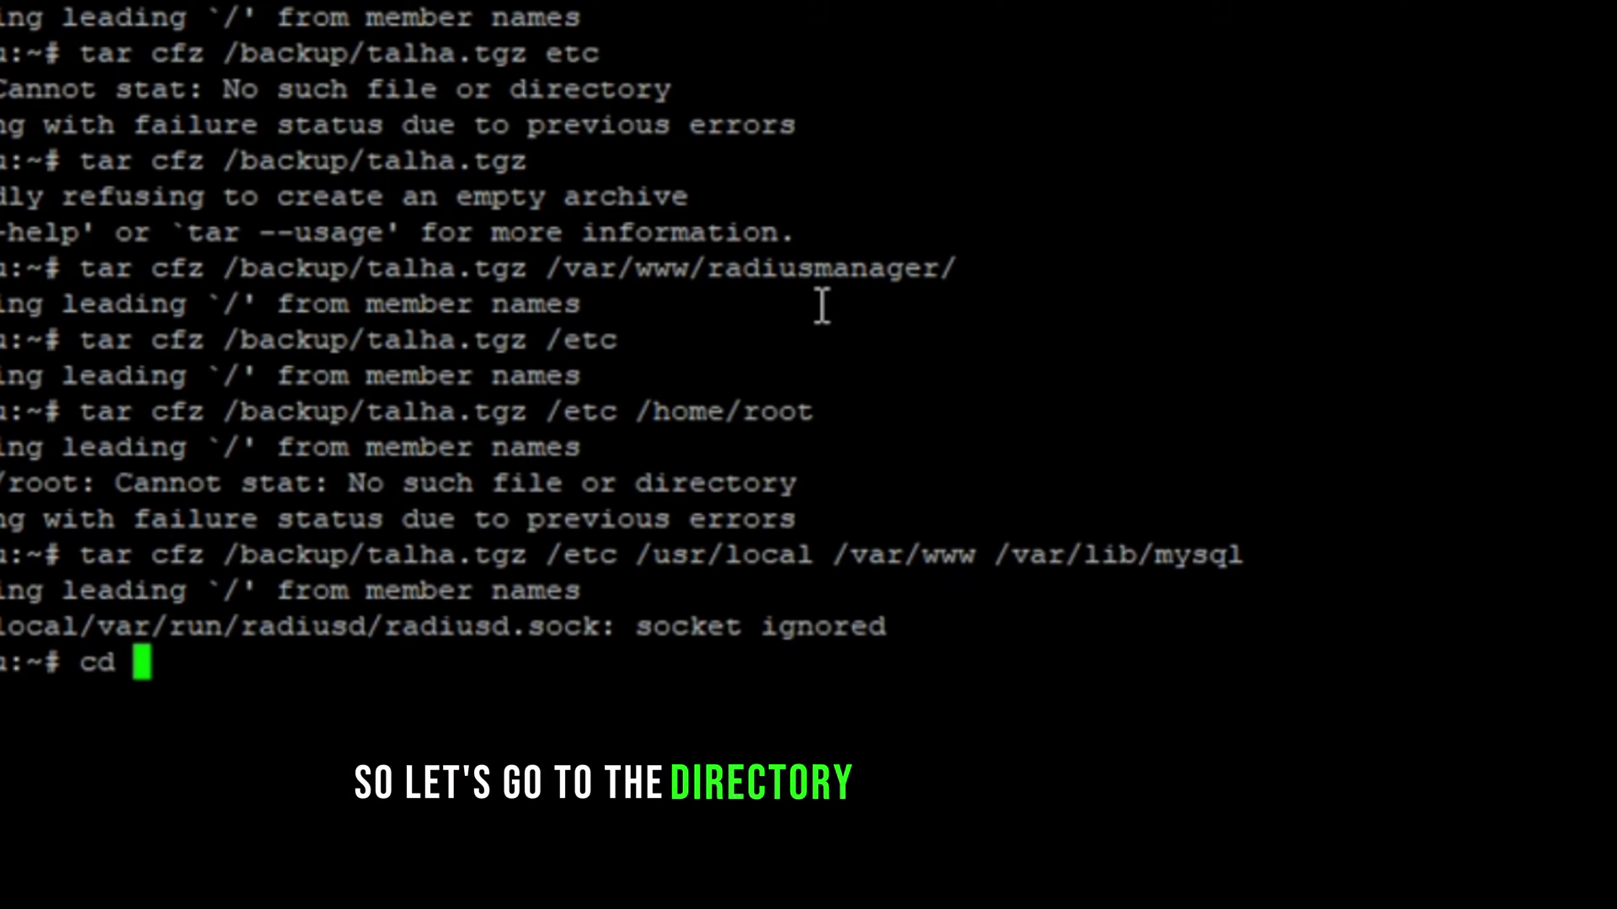
type(" /ba")
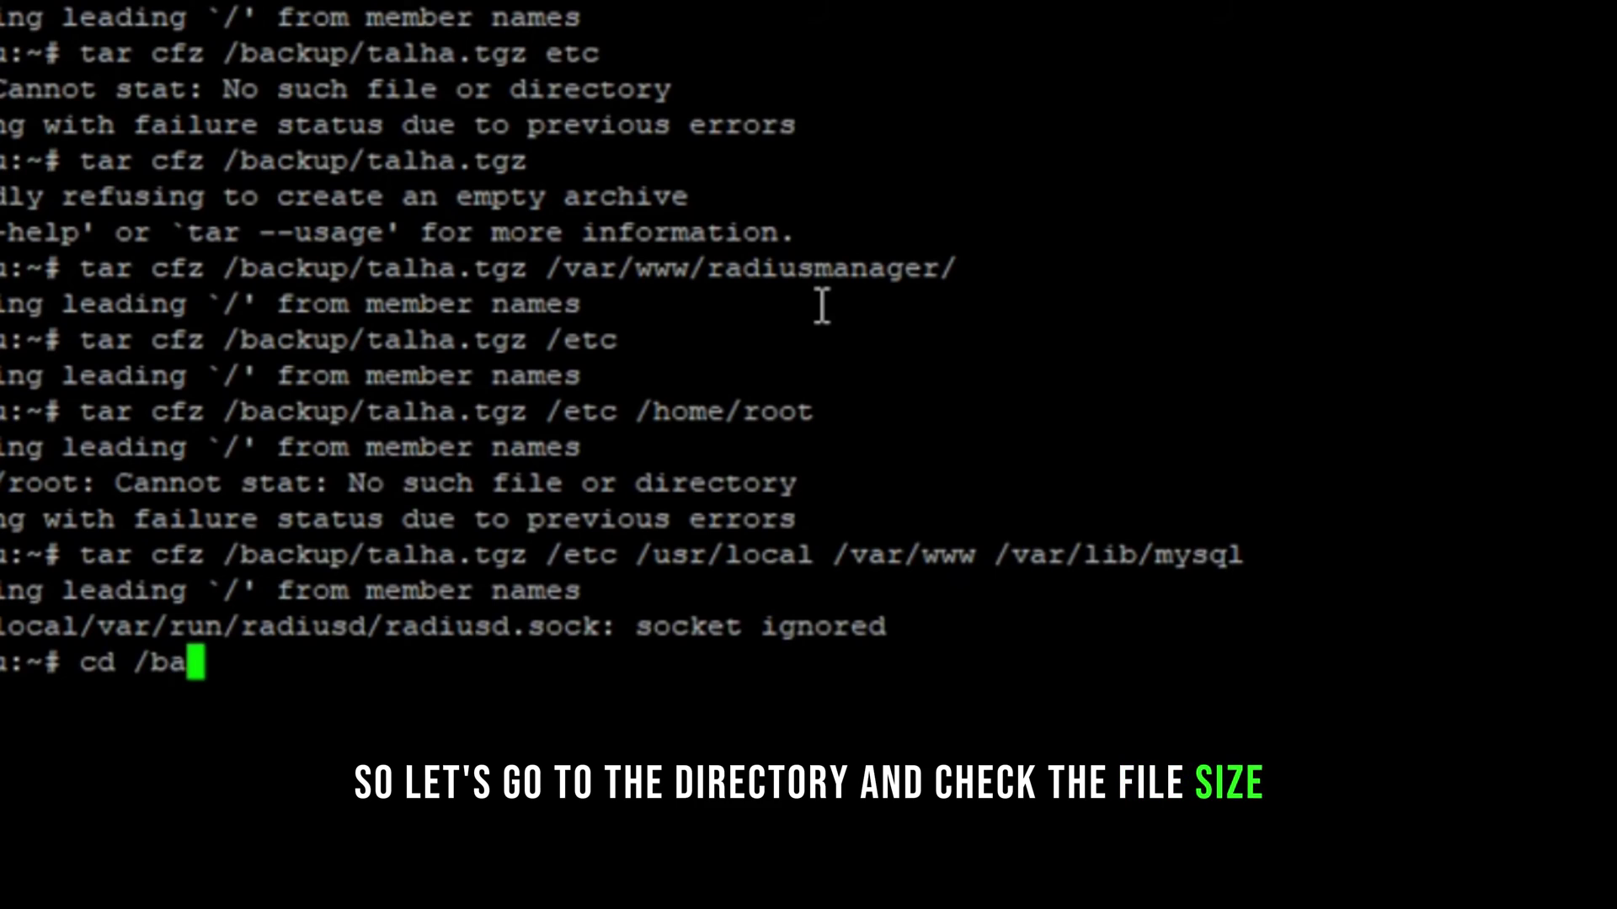
type("ckup/")
key("Return")
type("ls")
key("Return")
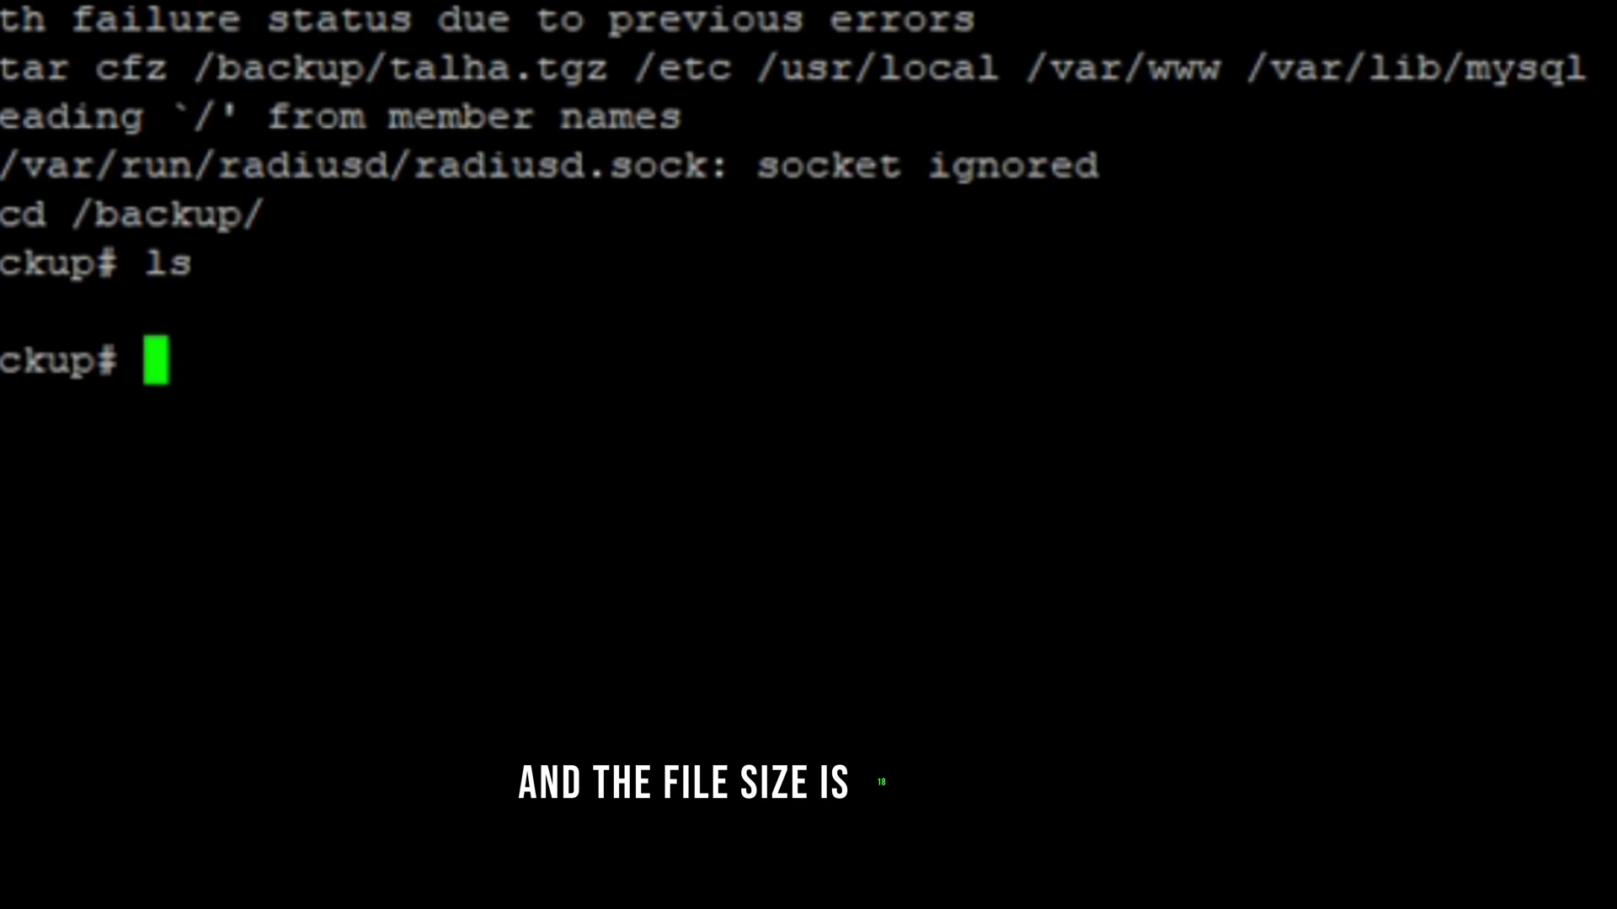
type("ll")
key("Return")
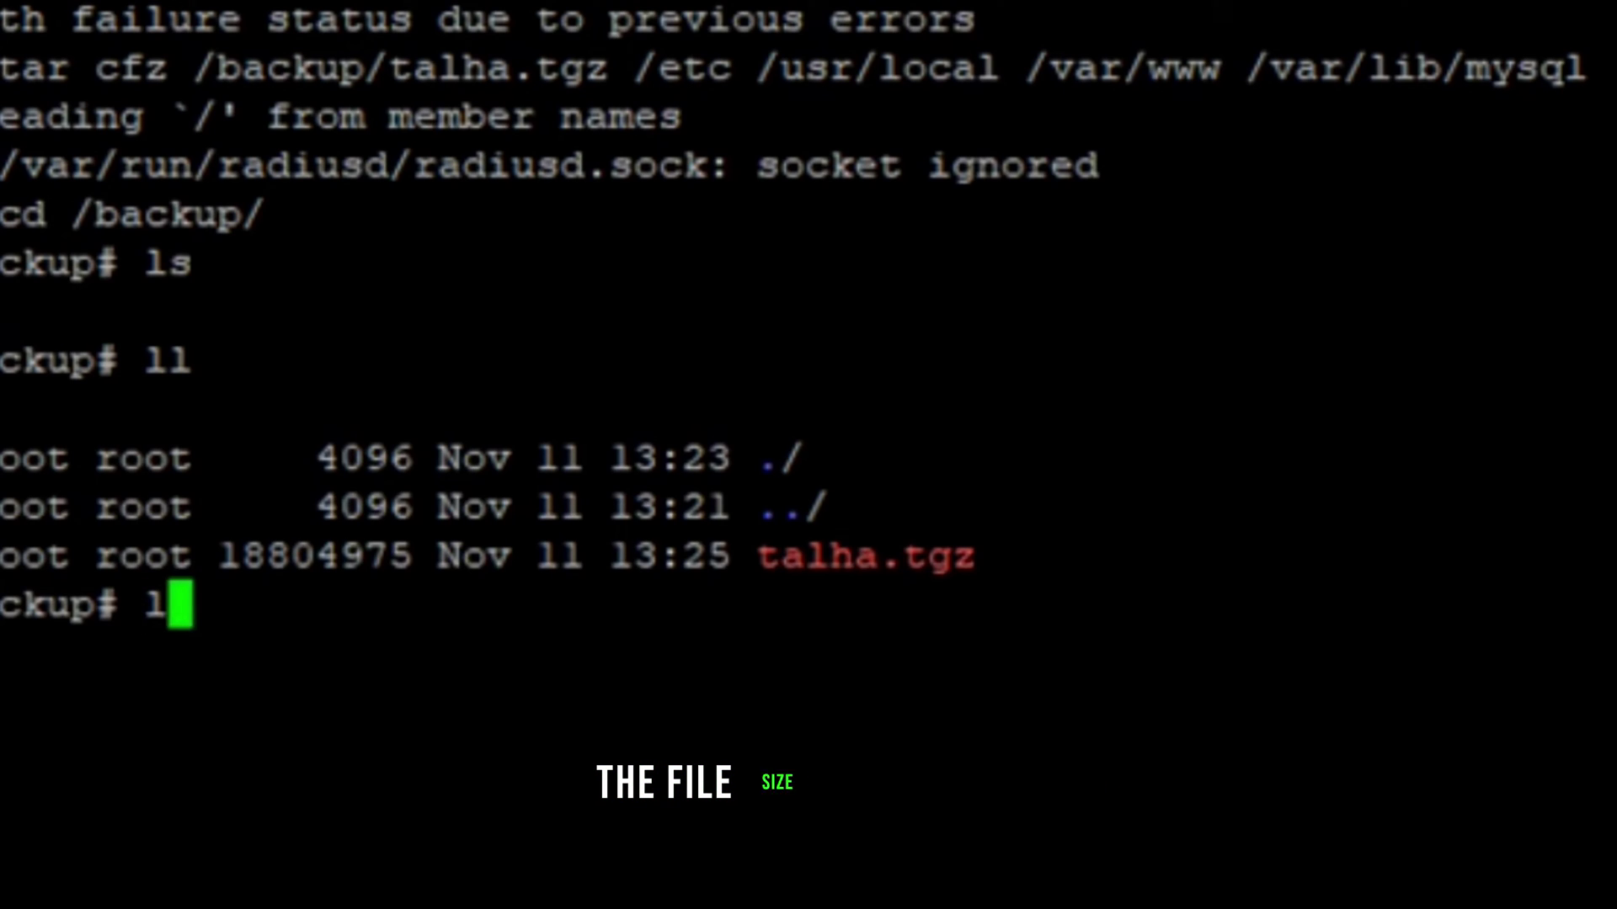
type("ll -h")
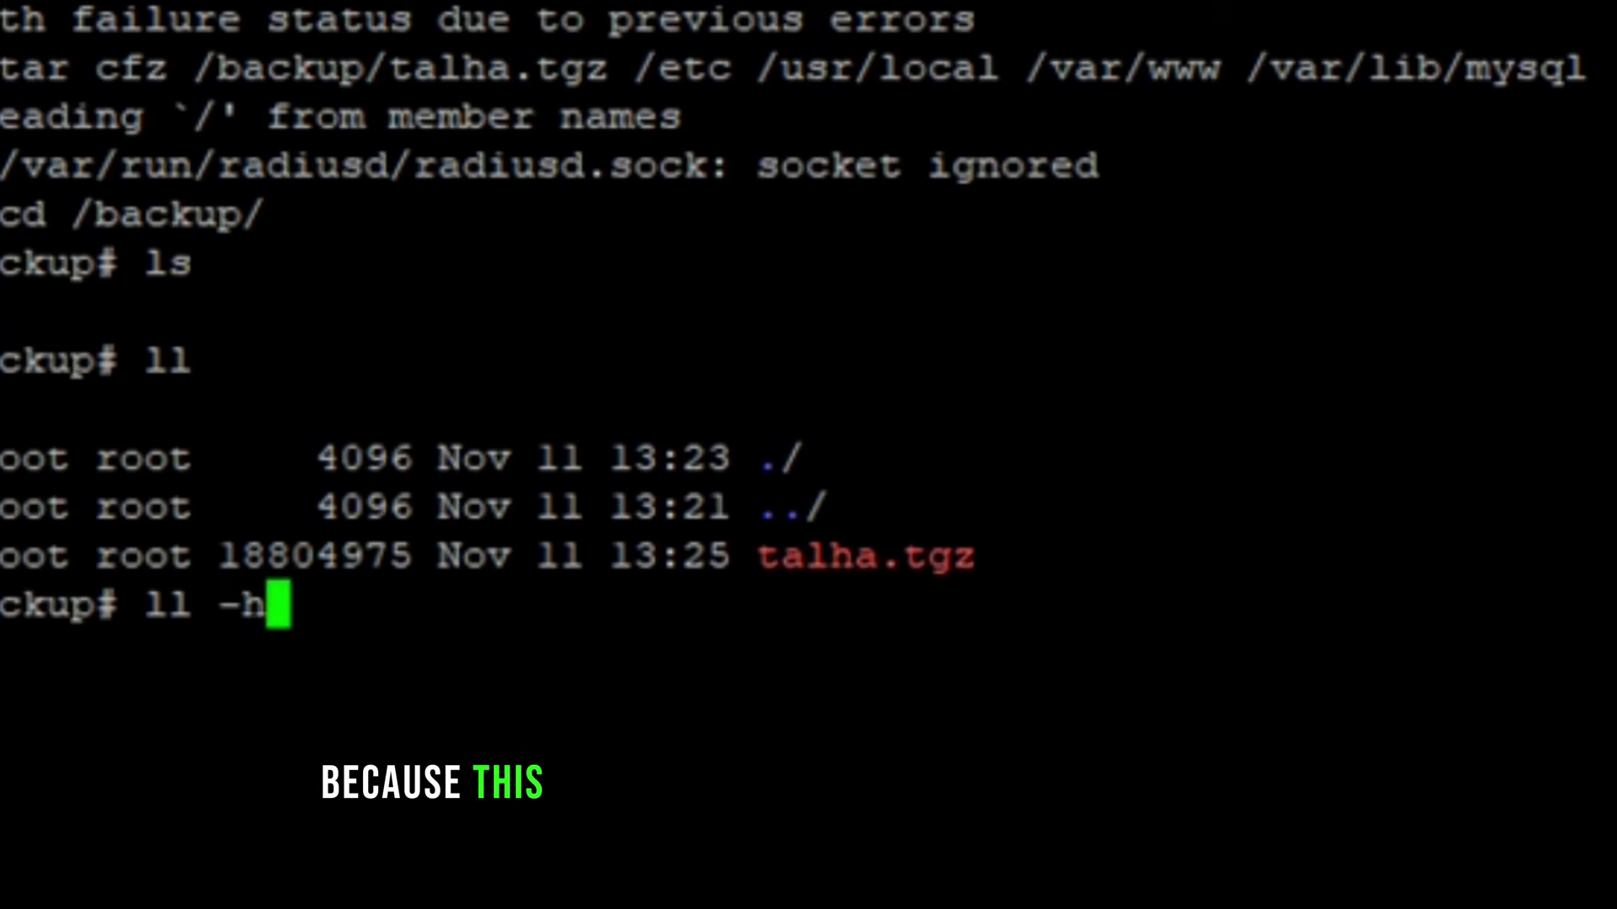
key("Return")
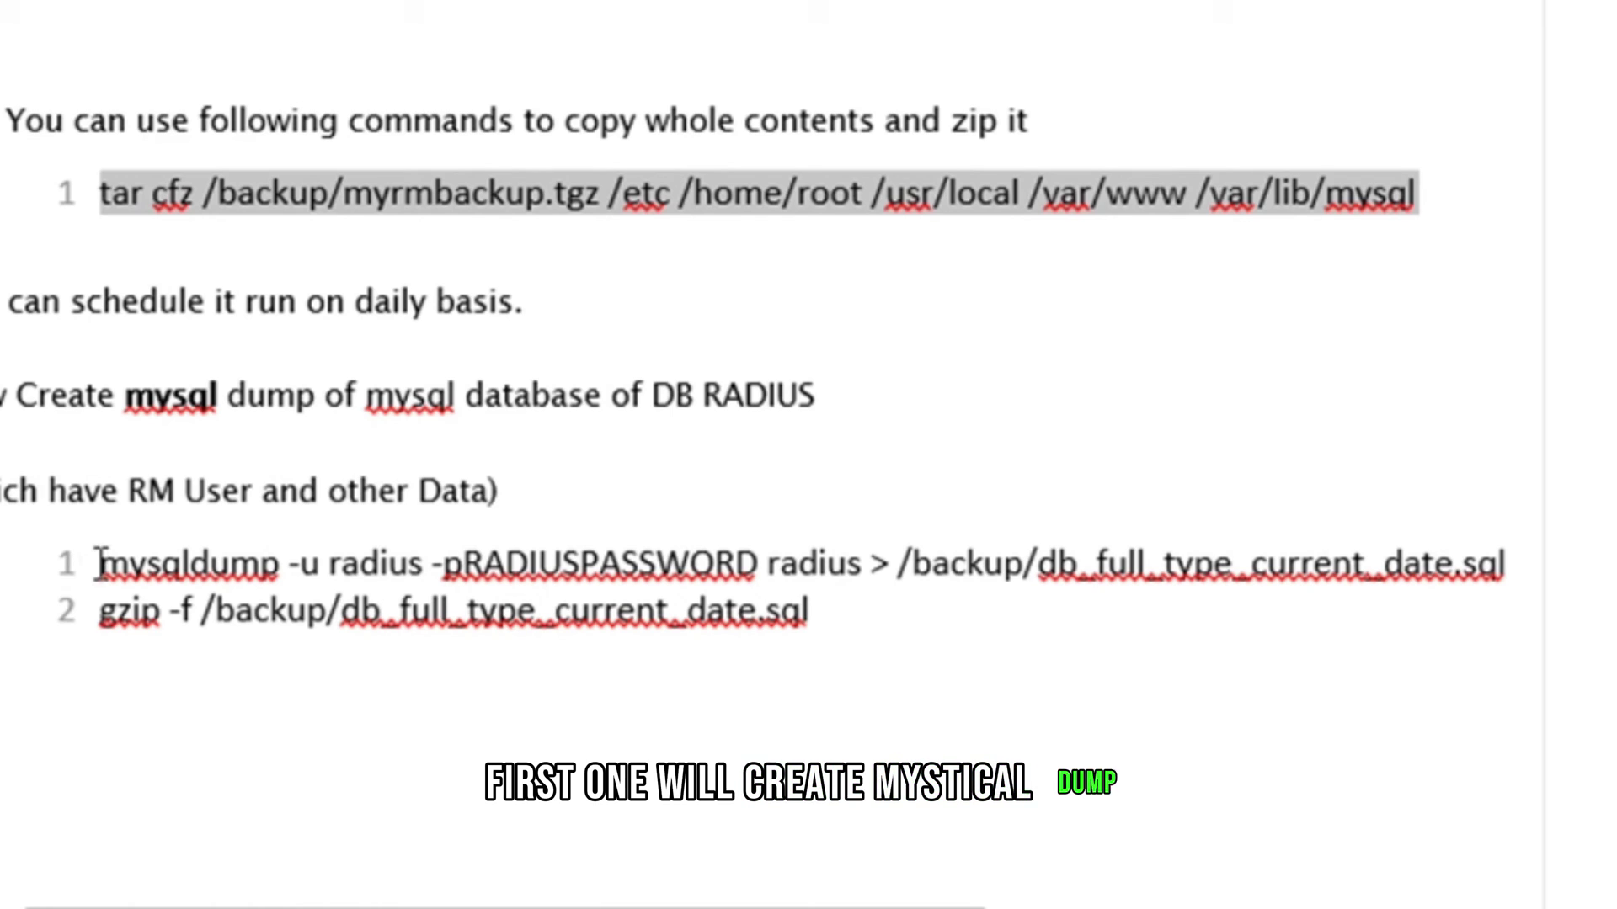
Step: Select the mysqldump radius command line in the Word backup notes
left_click(141, 579)
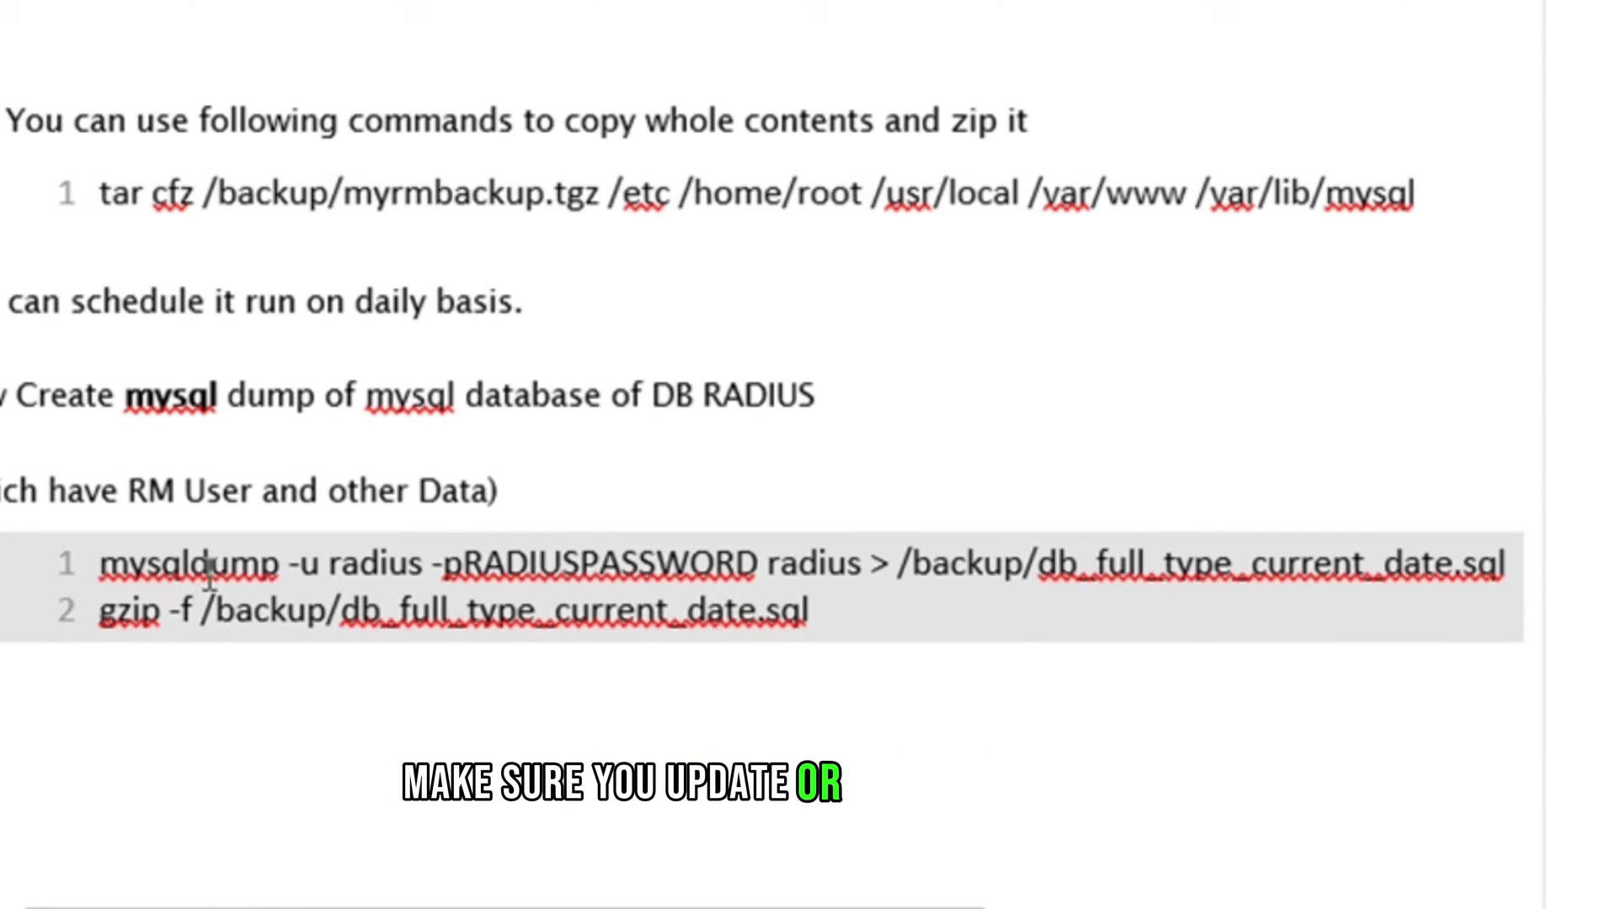
left_click(852, 617)
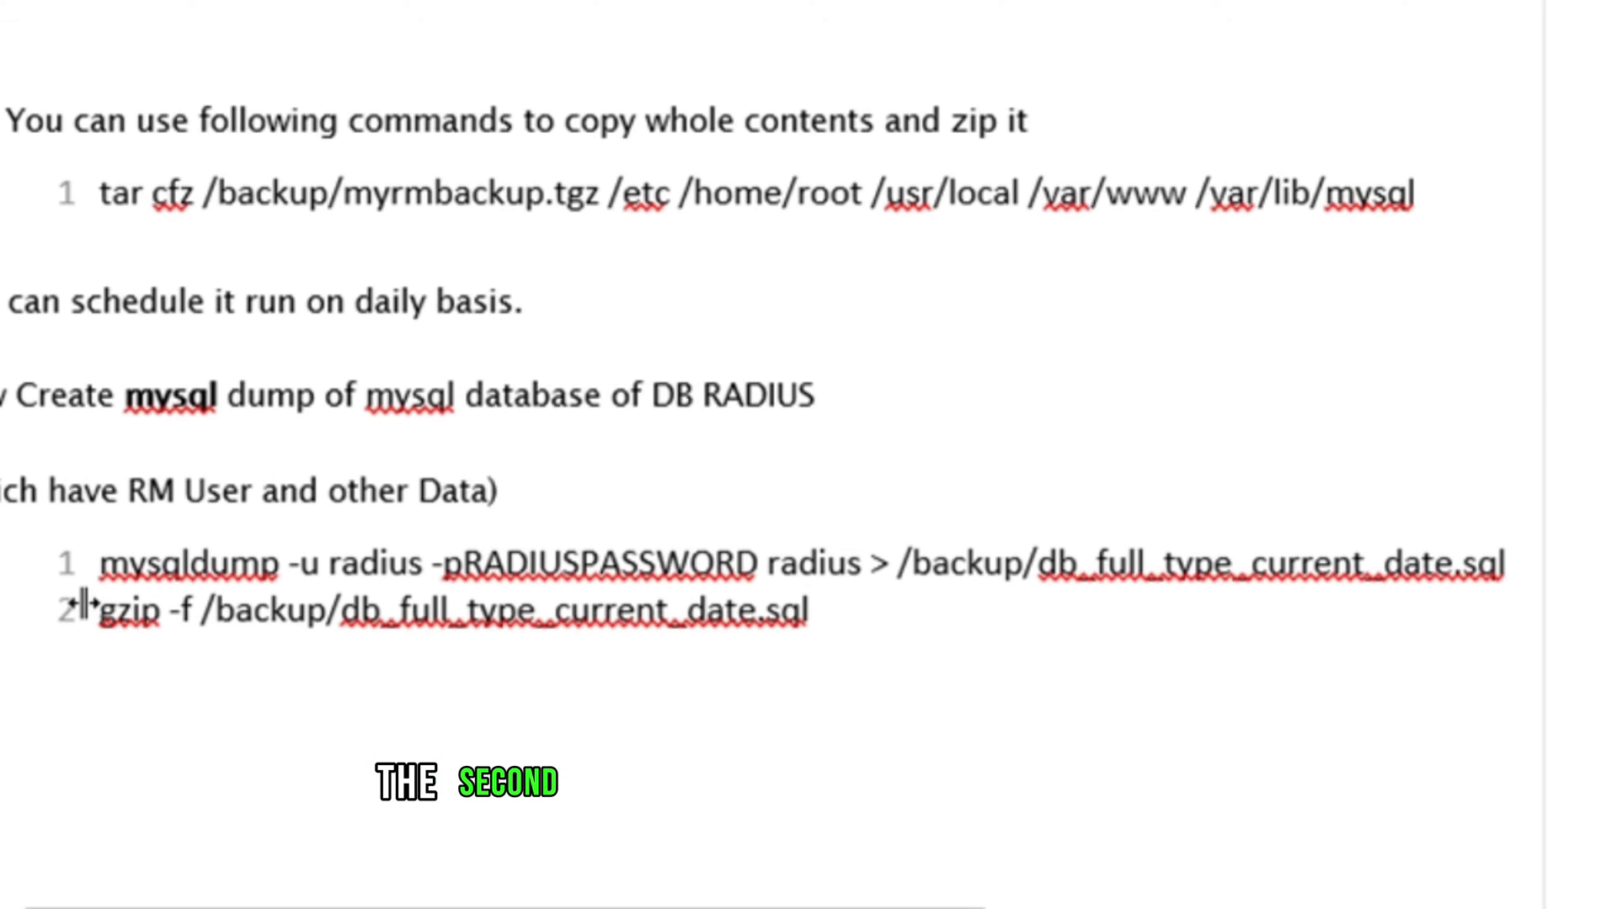
left_click(1515, 585)
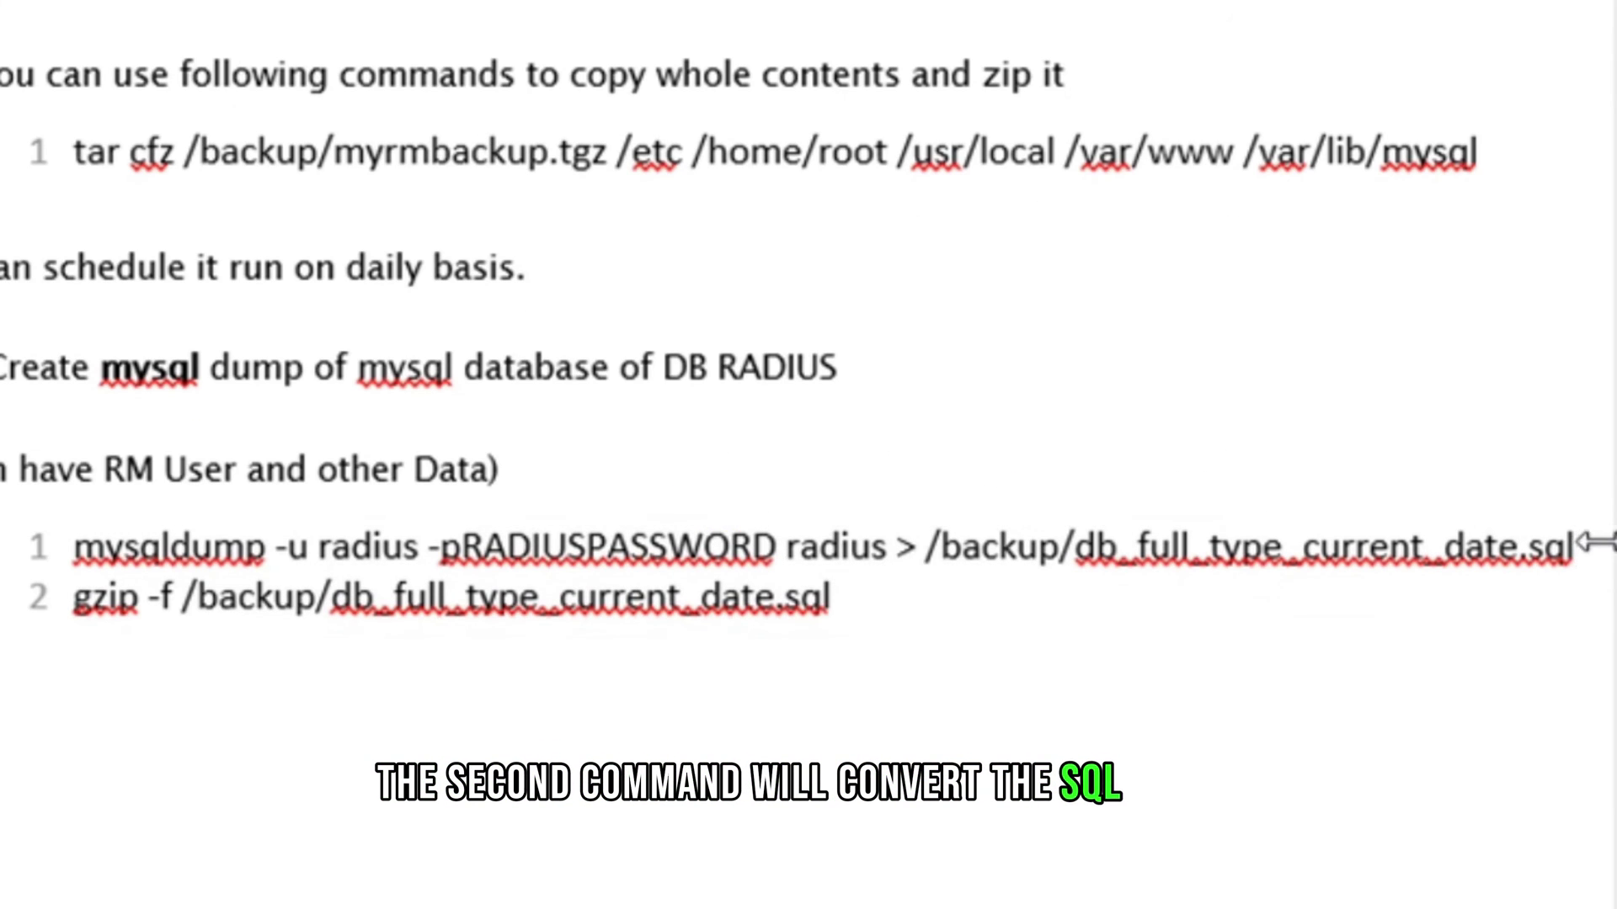
left_click_drag(1558, 583, 87, 574)
key("ctrl+c")
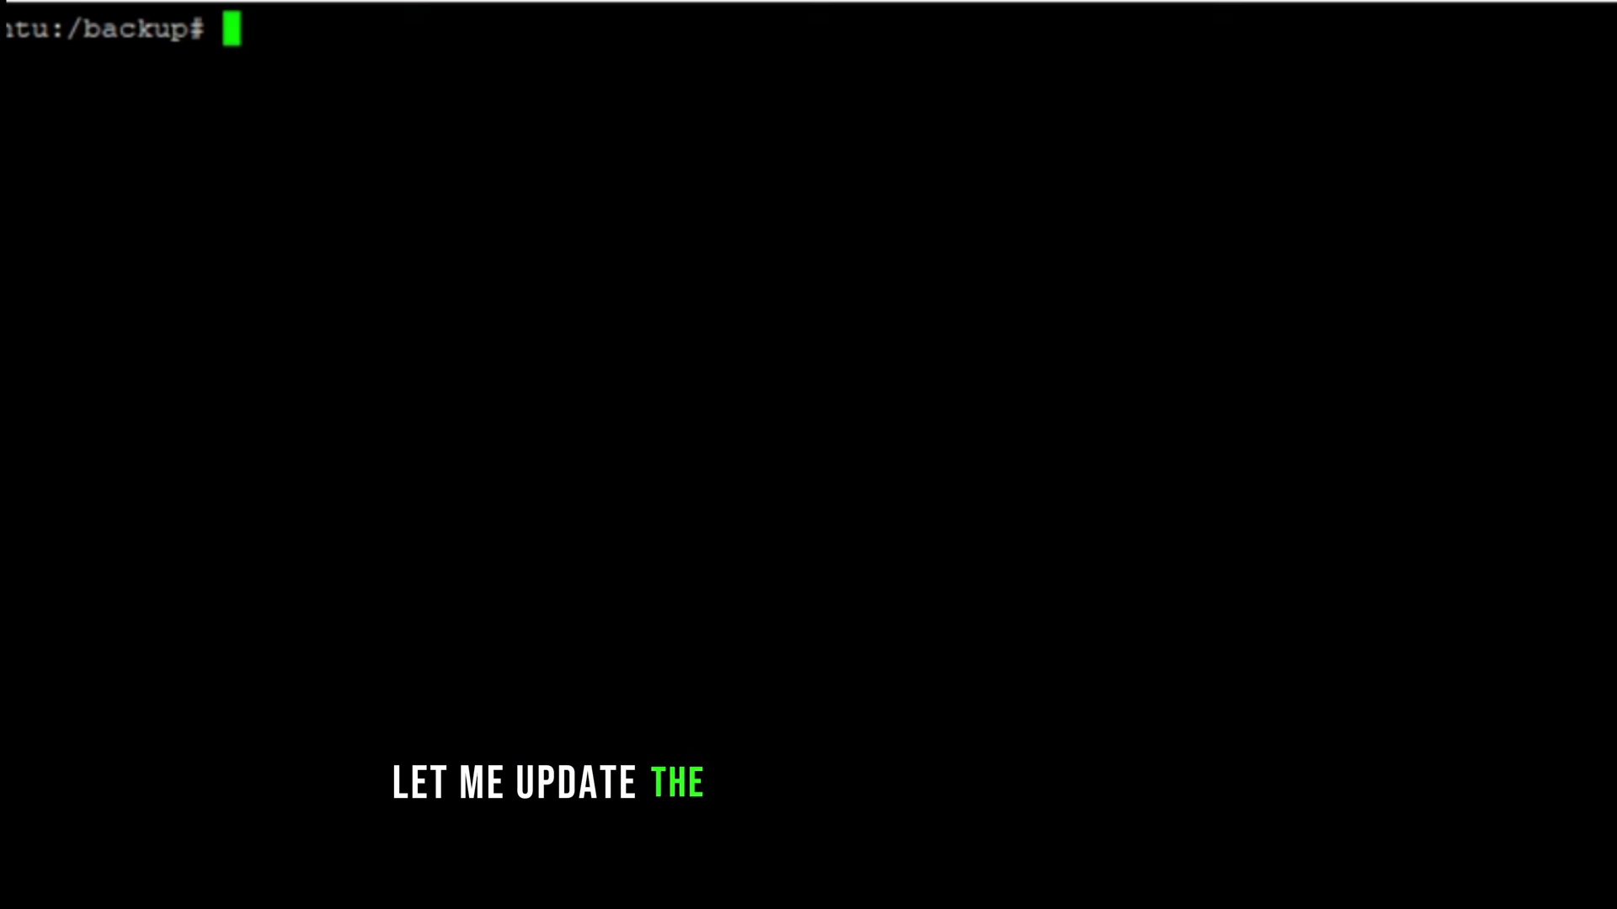
Step: Paste the mysqldump command and replace the RADIUSPASSWORD placeholder with the database password
key("Return")
key("Return")
key("Return")
key("Return")
key("Return")
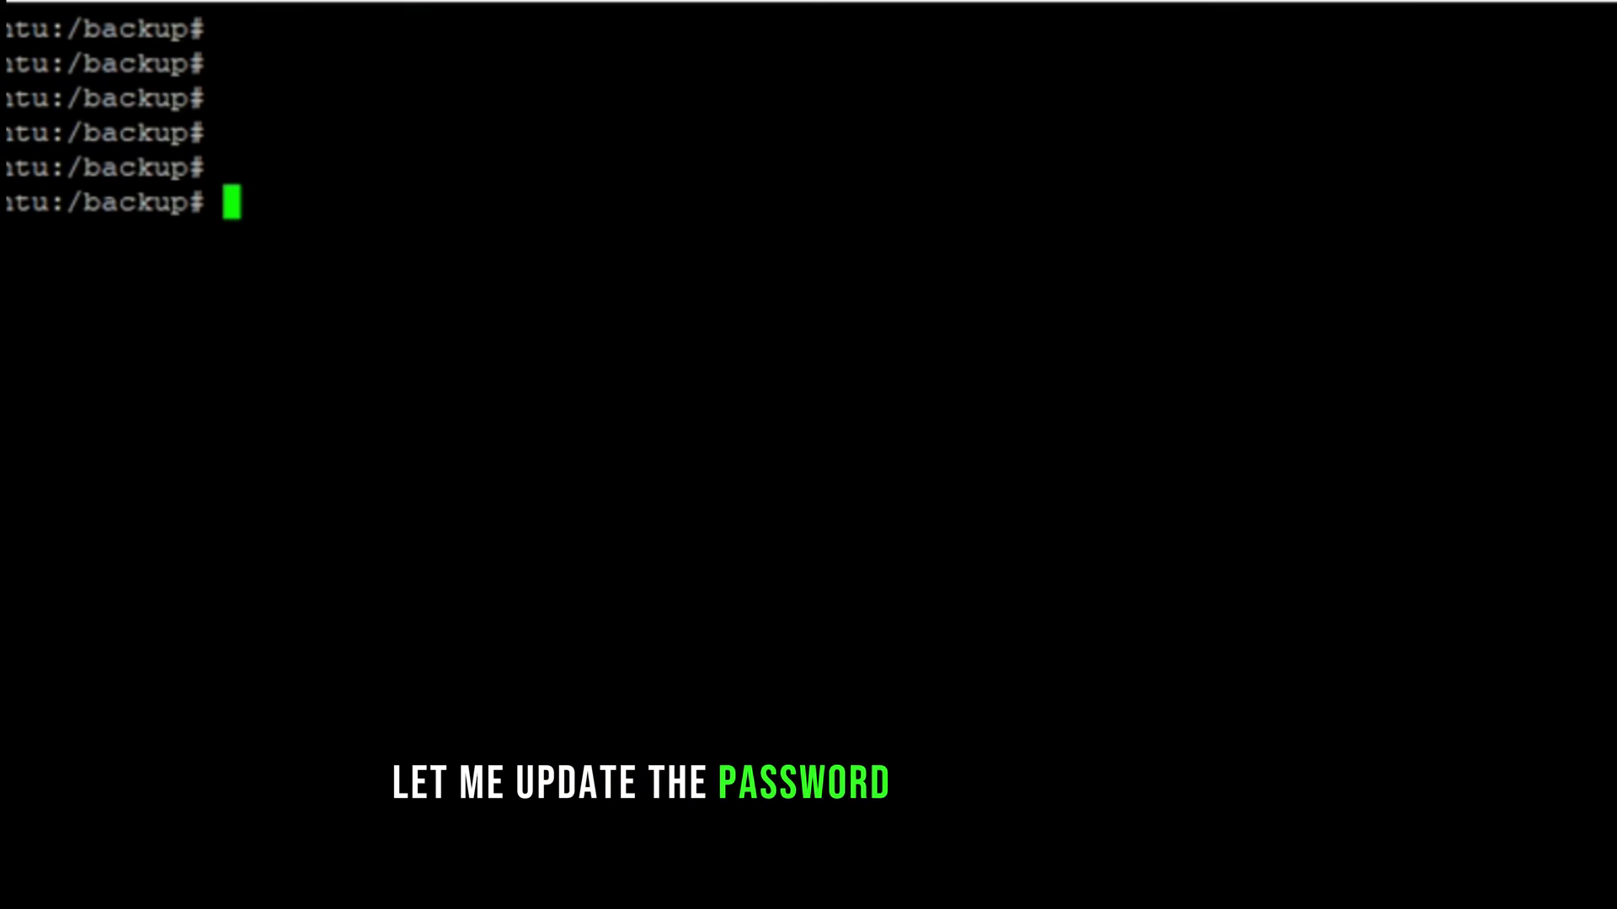
right_click(740, 884)
key("Left")
key("Left")
key("Left")
key("Left")
key("Left")
key("Left")
key("Left")
key("Left")
key("Left")
key("Left")
key("Left")
key("Left")
key("Left")
key("Left")
key("Left")
key("Left")
key("Left")
key("Left")
key("Left")
key("Left")
key("Right")
key("Right")
key("Right")
key("Right")
key("Right")
key("Right")
key("Right")
key("Right")
key("Right")
key("Right")
key("Right")
key("Right")
key("Right")
key("Right")
key("Right")
key("Right")
key("Right")
key("Right")
key("Right")
key("Right")
key("Right")
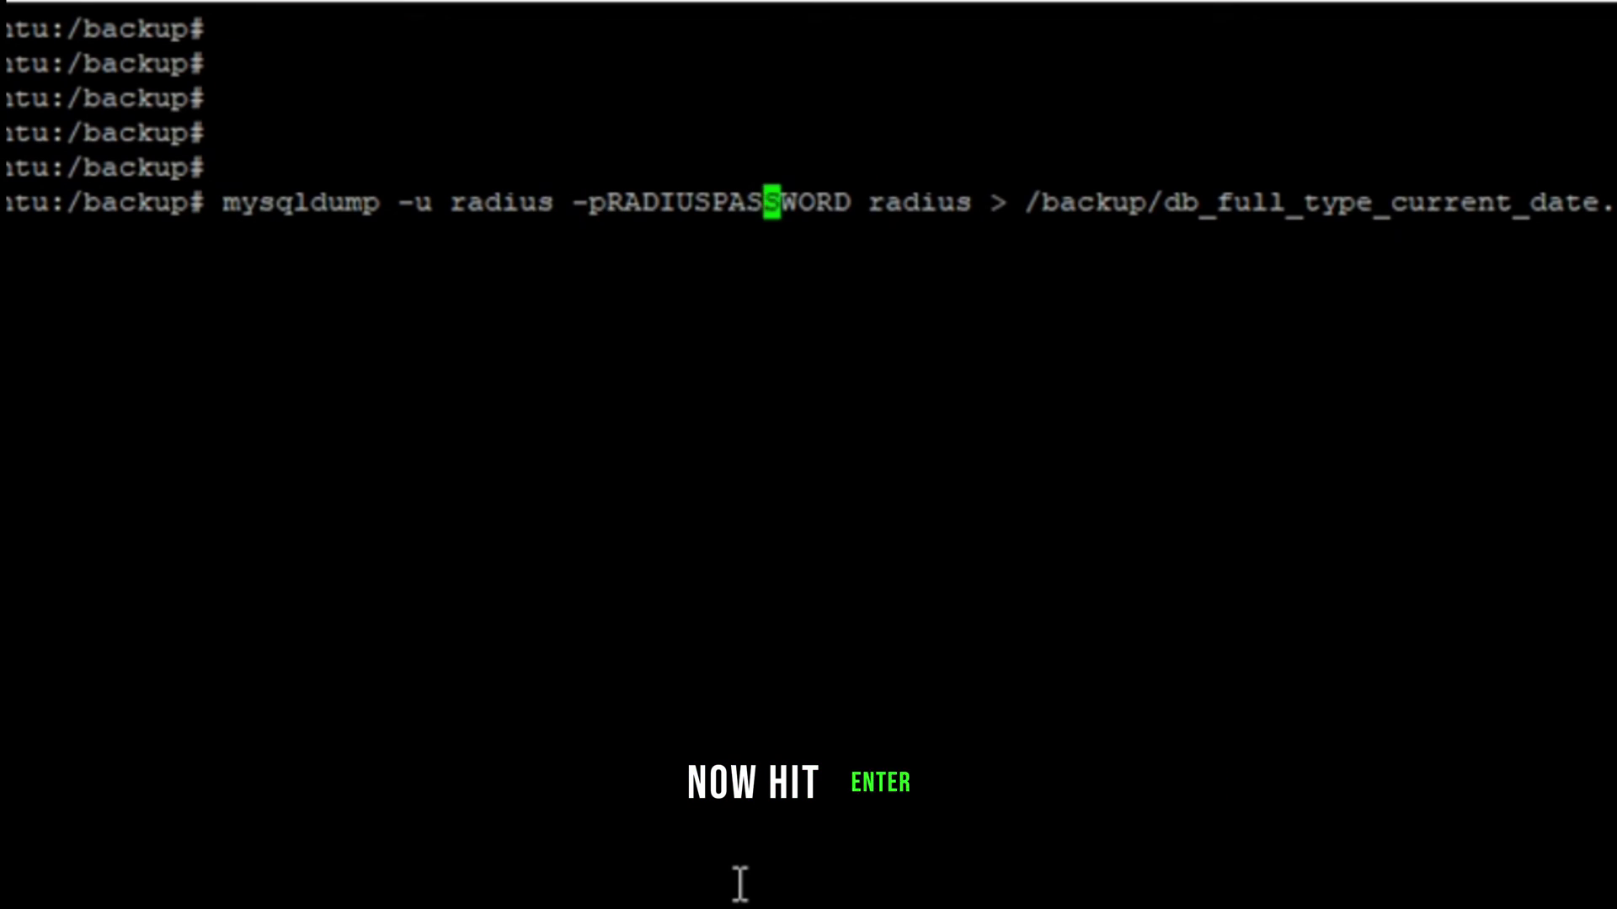
key("BackSpace")
key("BackSpace")
key("BackSpace")
key("BackSpace")
key("BackSpace")
key("BackSpace")
key("BackSpace")
key("BackSpace")
key("BackSpace")
key("BackSpace")
key("BackSpace")
key("BackSpace")
key("BackSpace")
key("BackSpace")
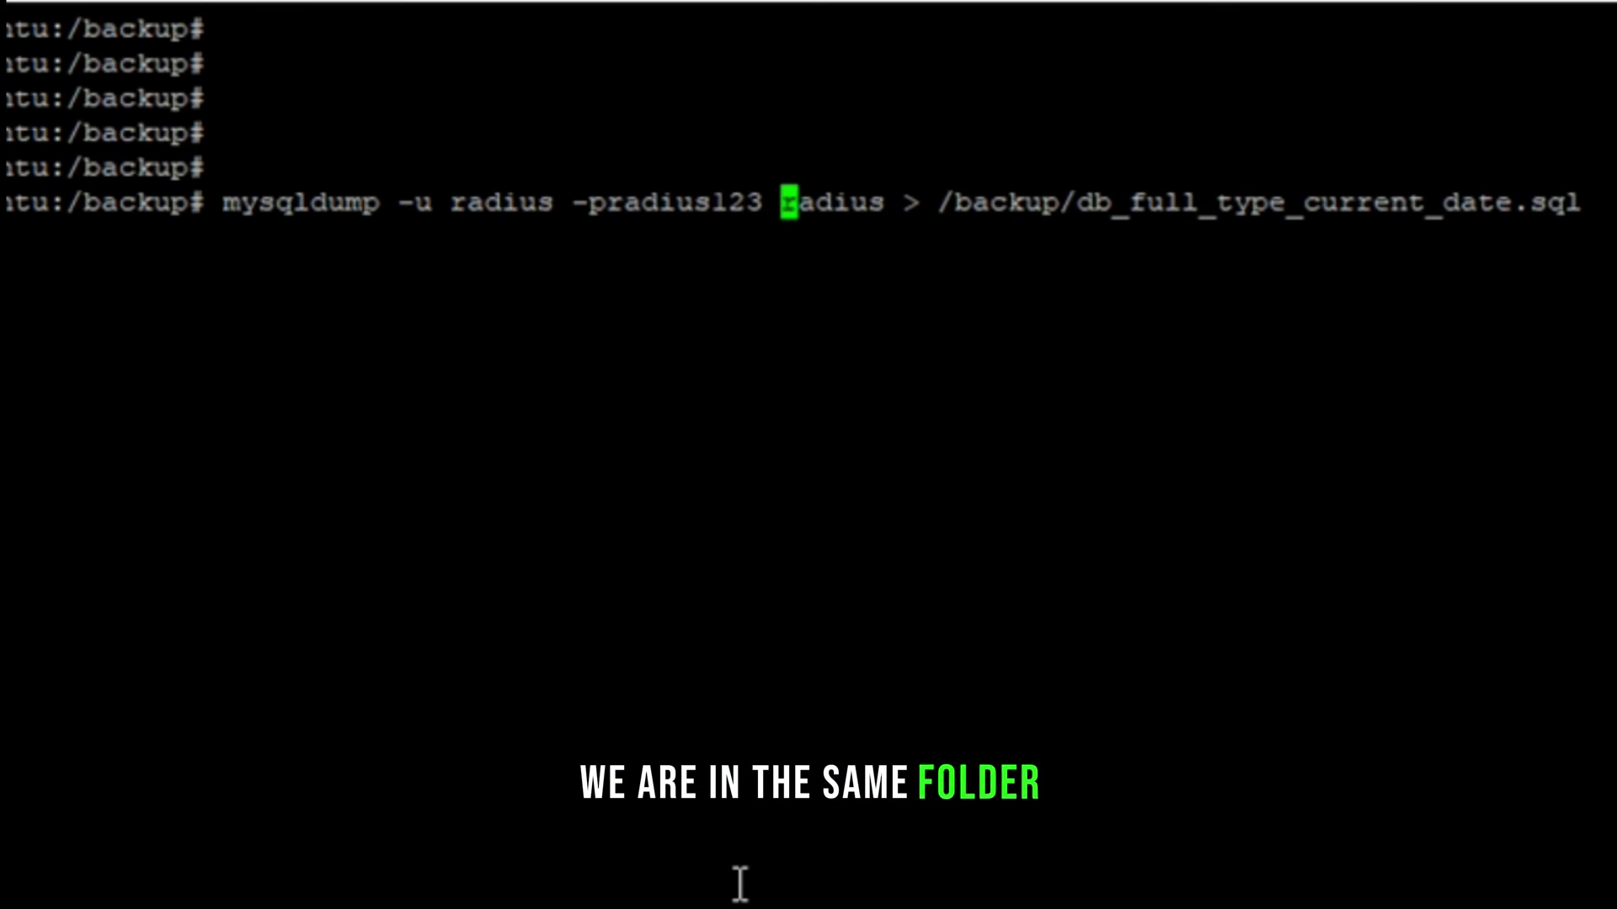
key("Right")
key("Right")
key("Right")
key("Right")
key("Right")
key("Right")
key("Right")
key("Left")
key("Left")
key("Left")
key("Left")
key("Left")
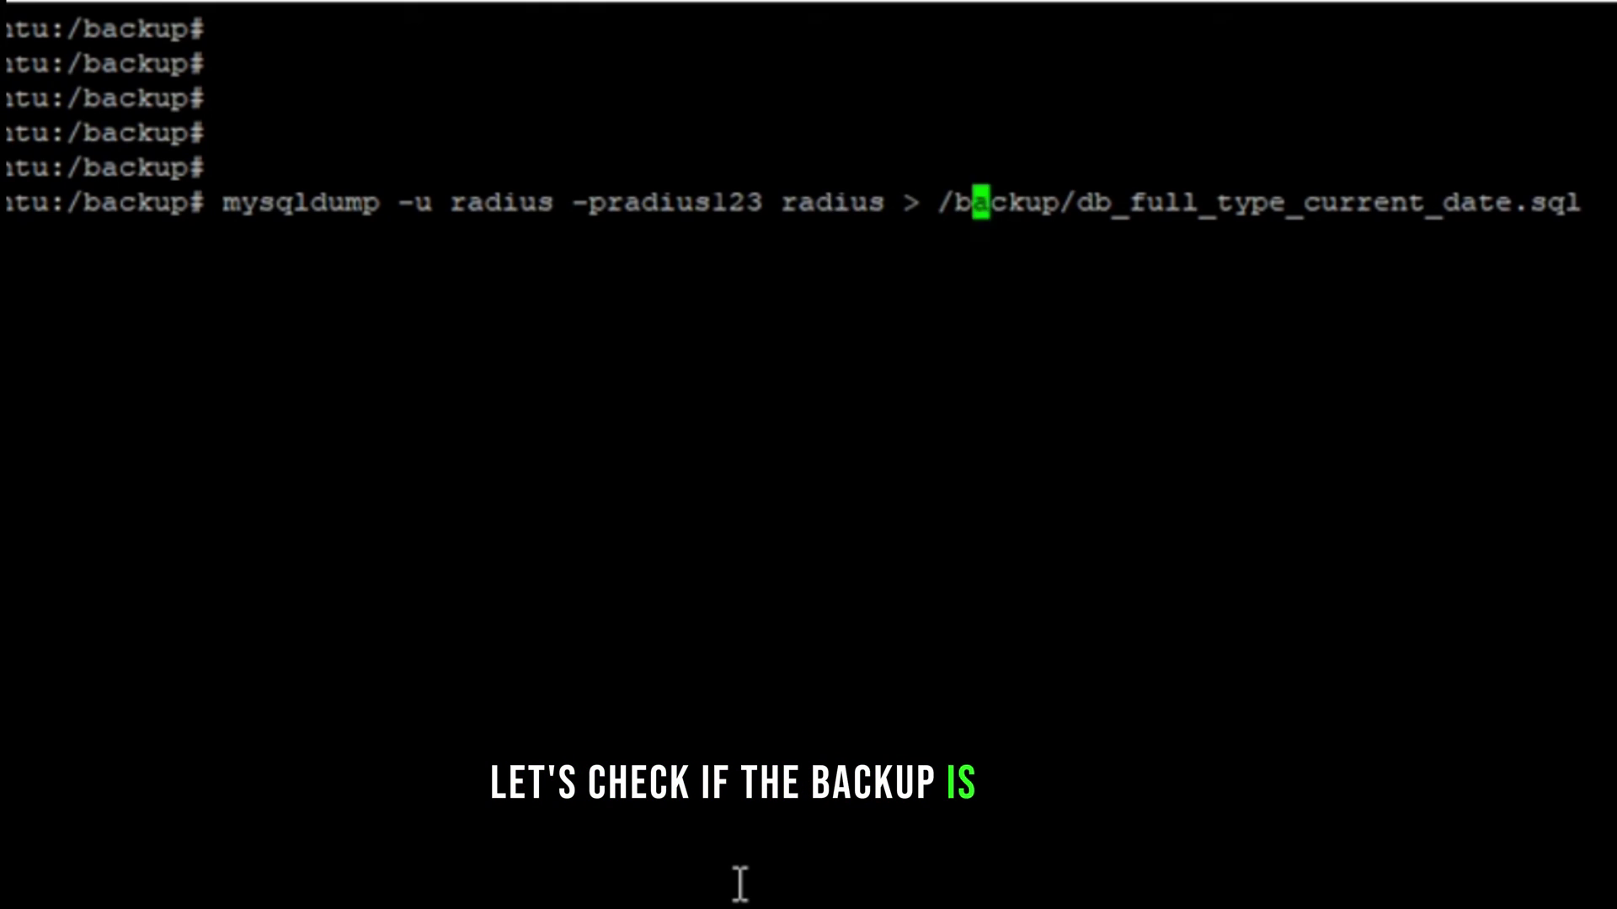